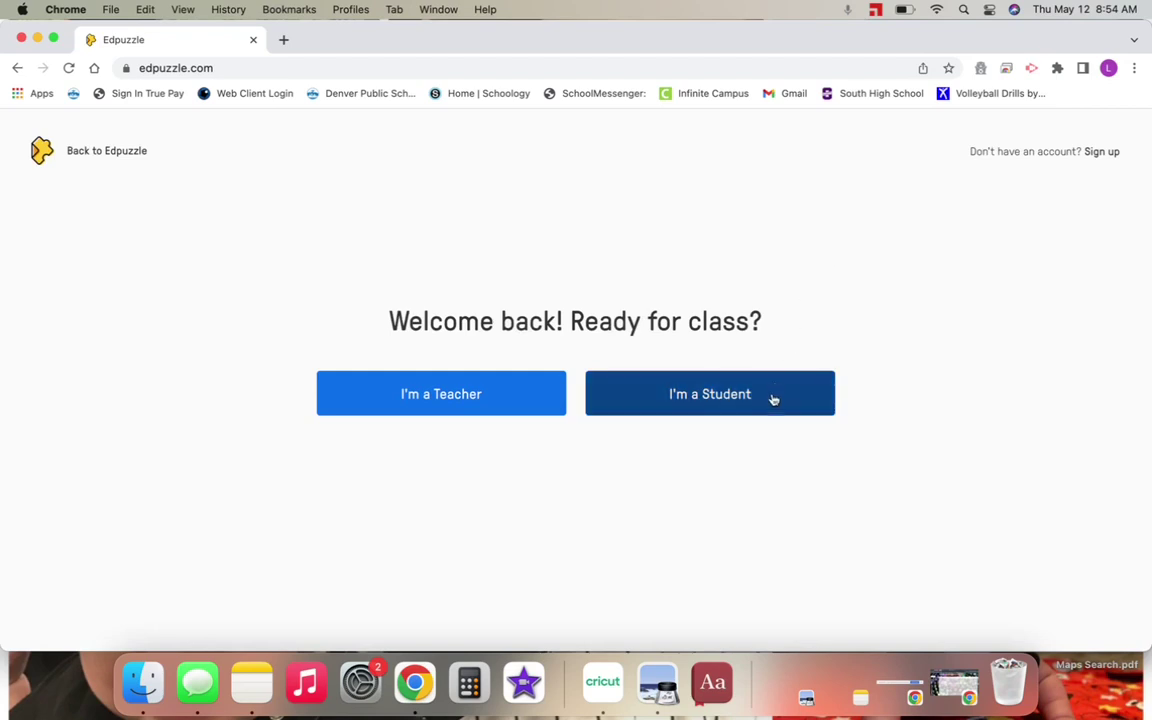
Step: Sign in as a student using the Google account
left_click(770, 404)
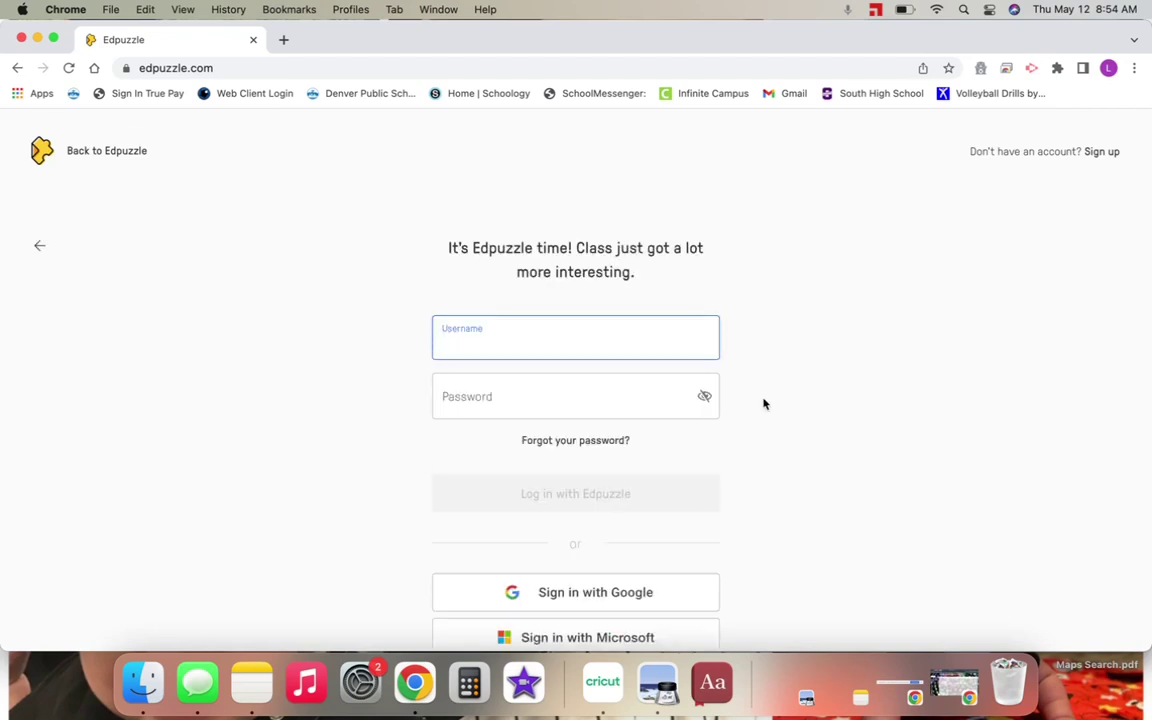
scroll(764, 404, "down", 1)
left_click(650, 578)
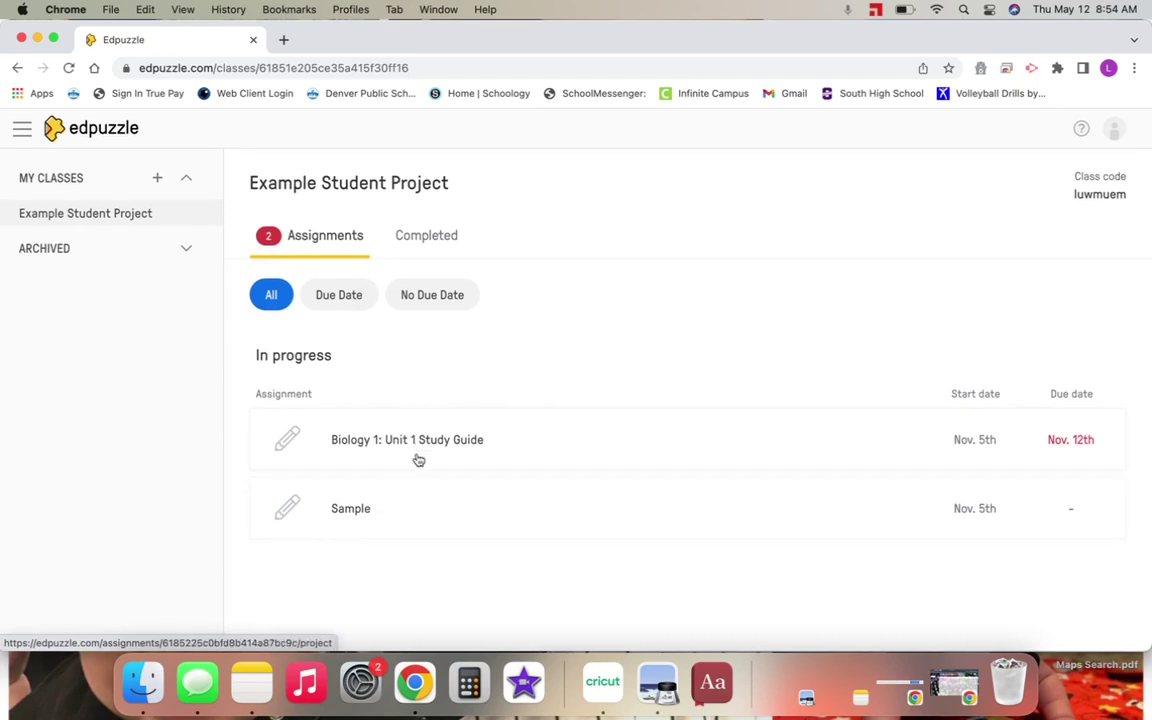
Step: Open the Biology 1: Unit 1 Study Guide assignment and start its project by finding a YouTube video
left_click(554, 441)
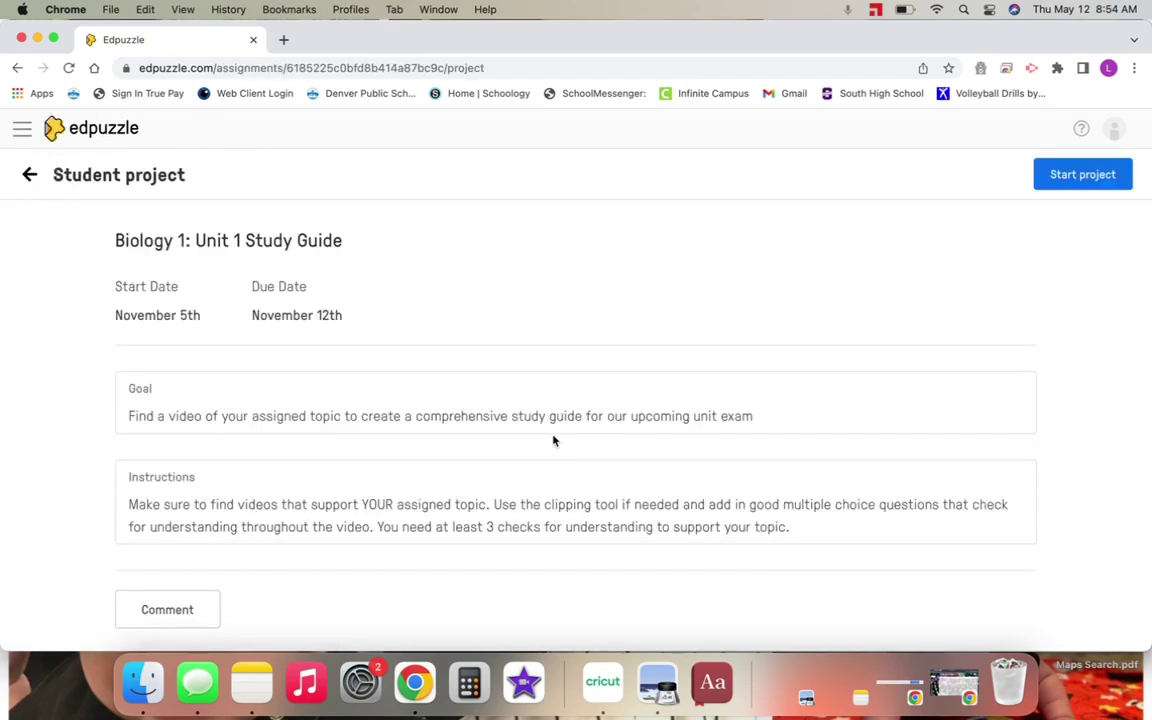
scroll(554, 441, "down", 2)
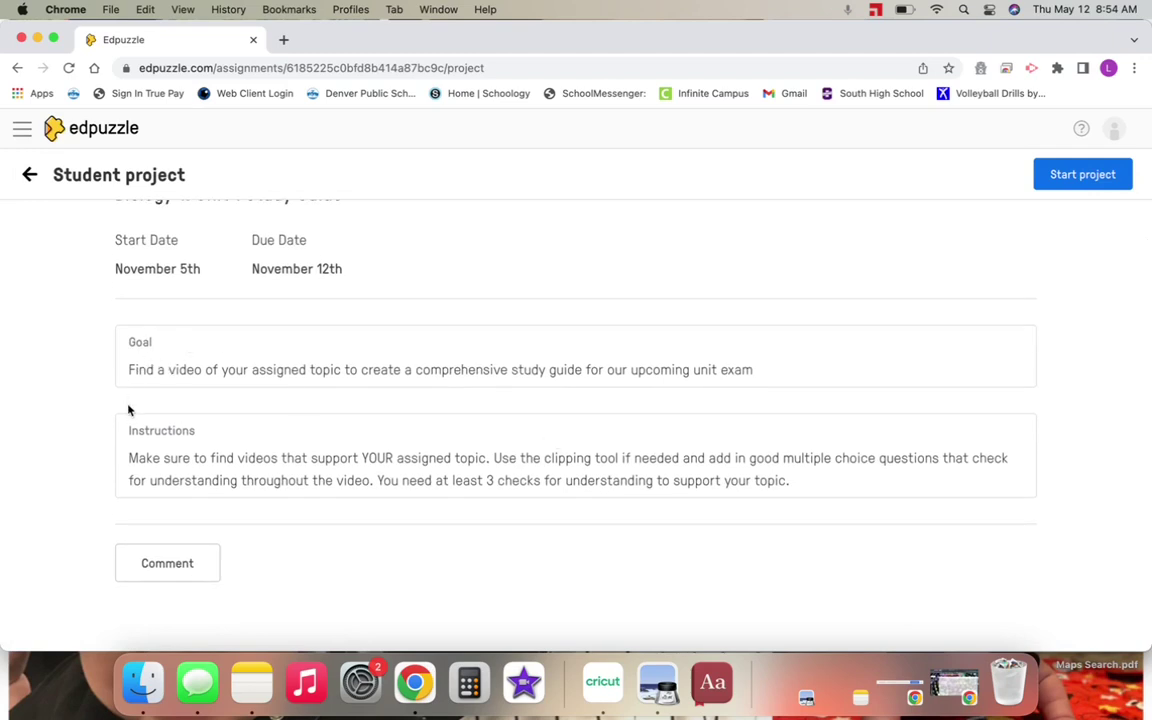
scroll(222, 450, "up", 1)
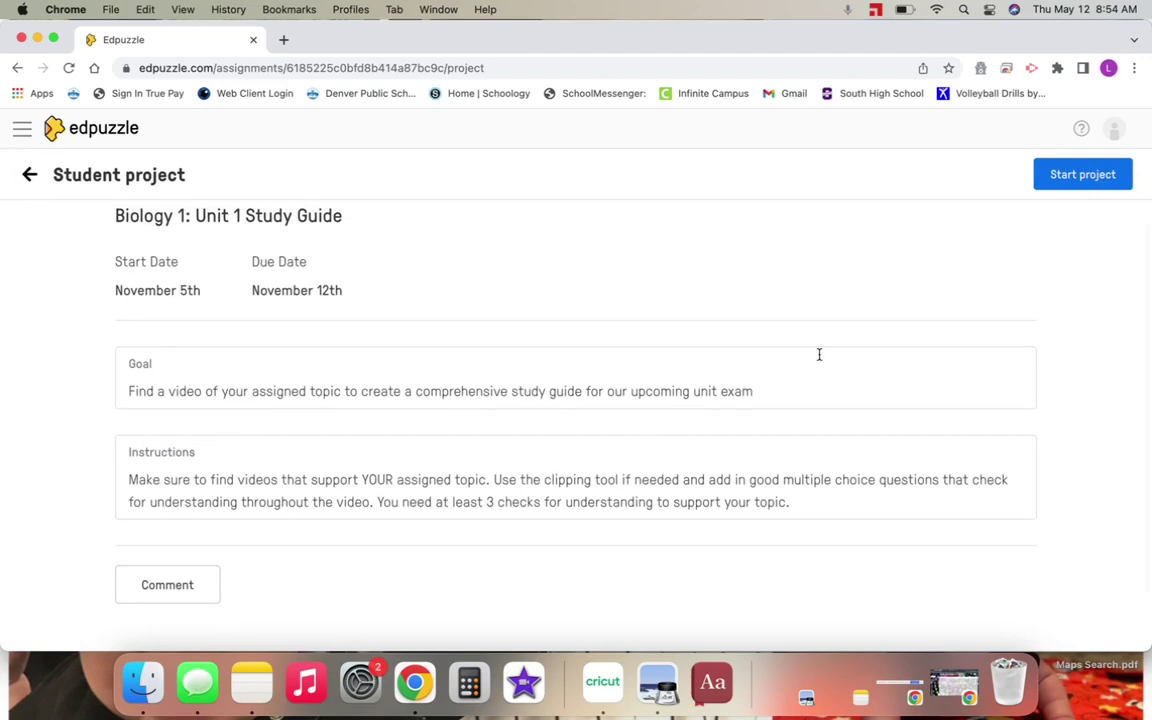
left_click(1073, 184)
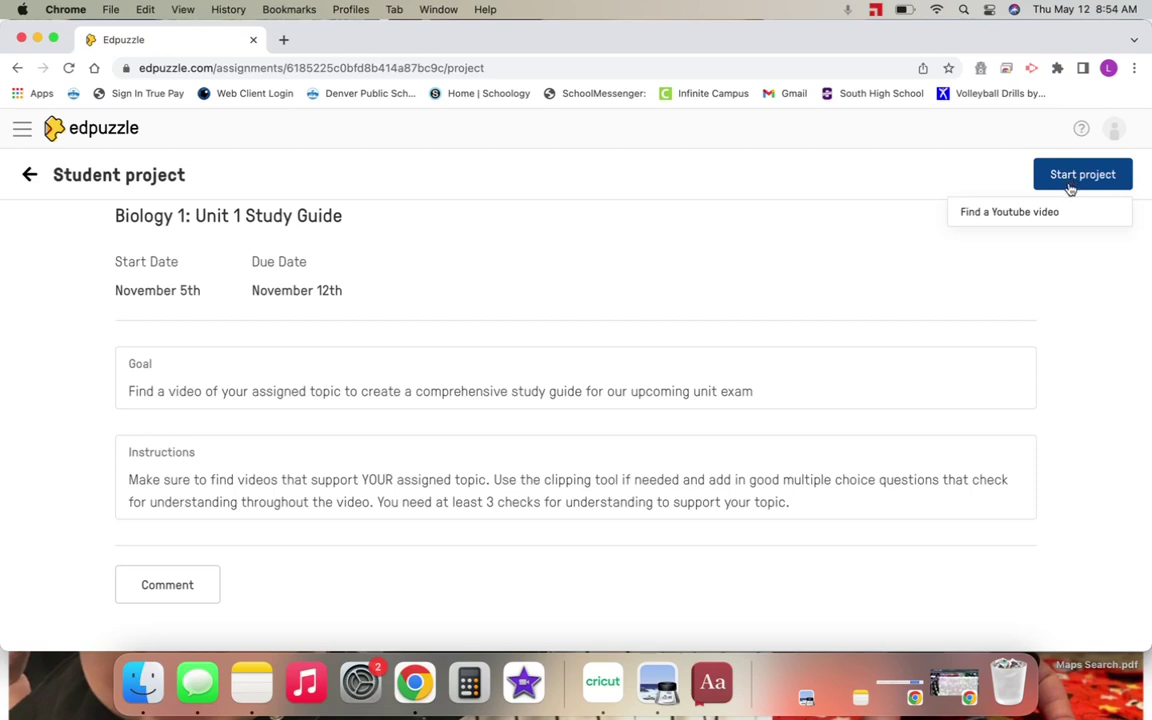
left_click(1072, 217)
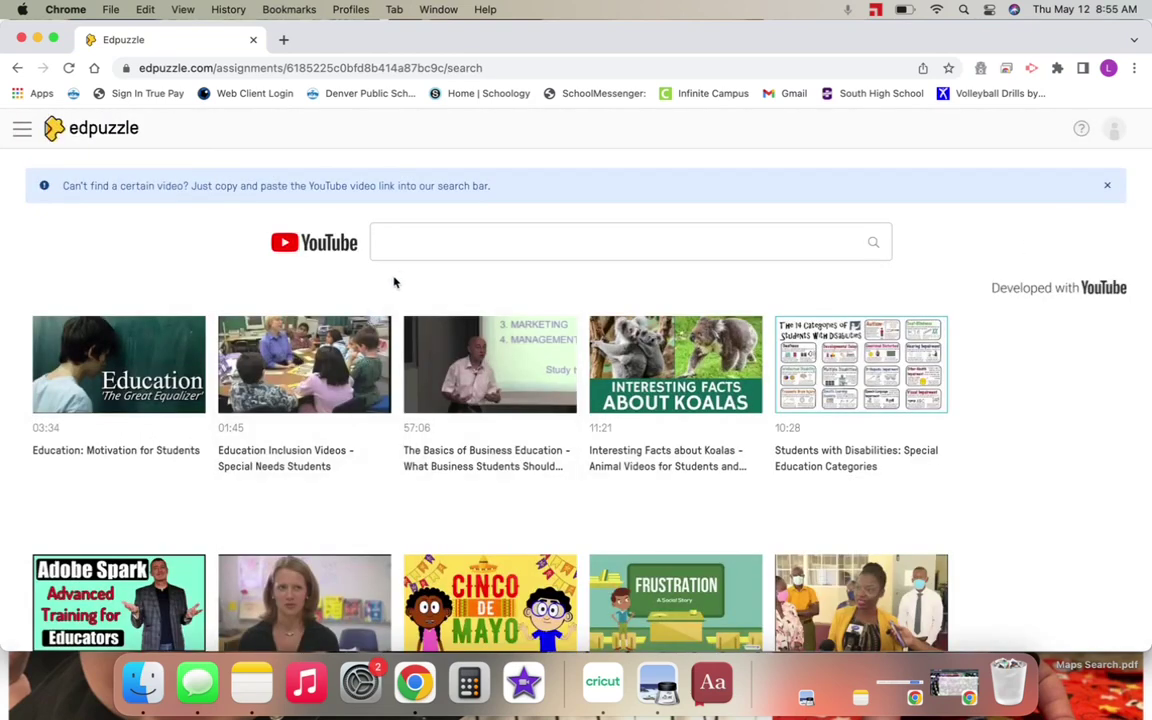
Step: Browse the suggested YouTube videos available for the project
left_click(446, 249)
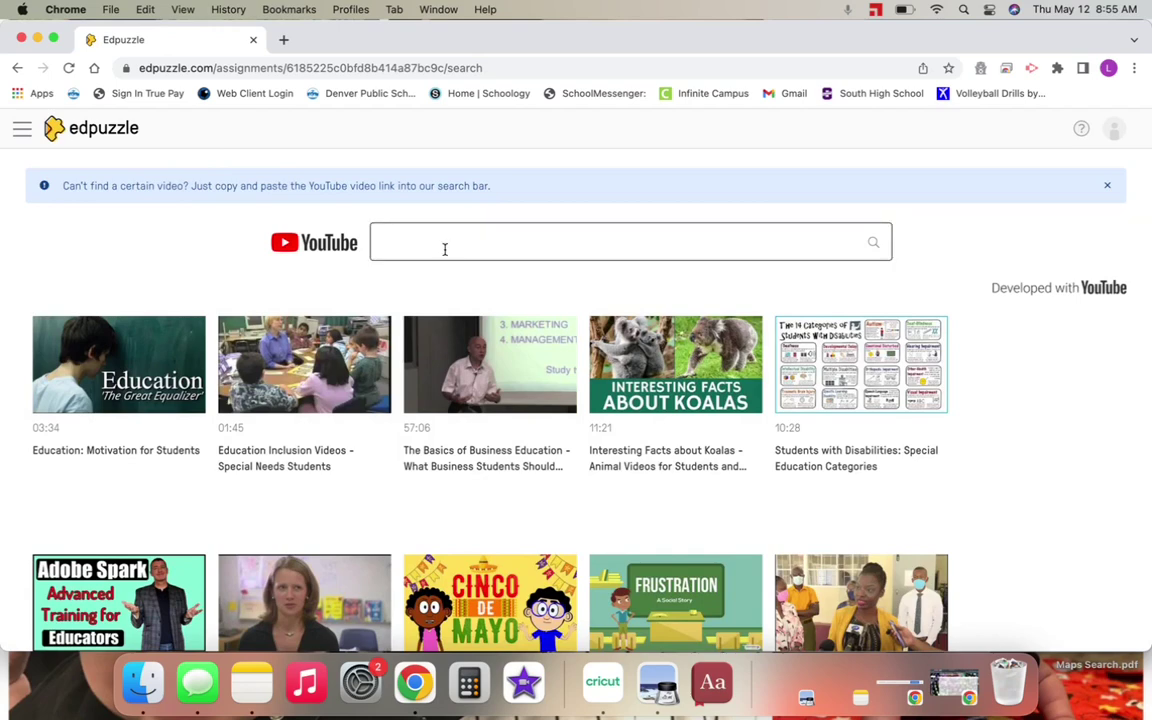
scroll(445, 249, "down", 1)
left_click(568, 224)
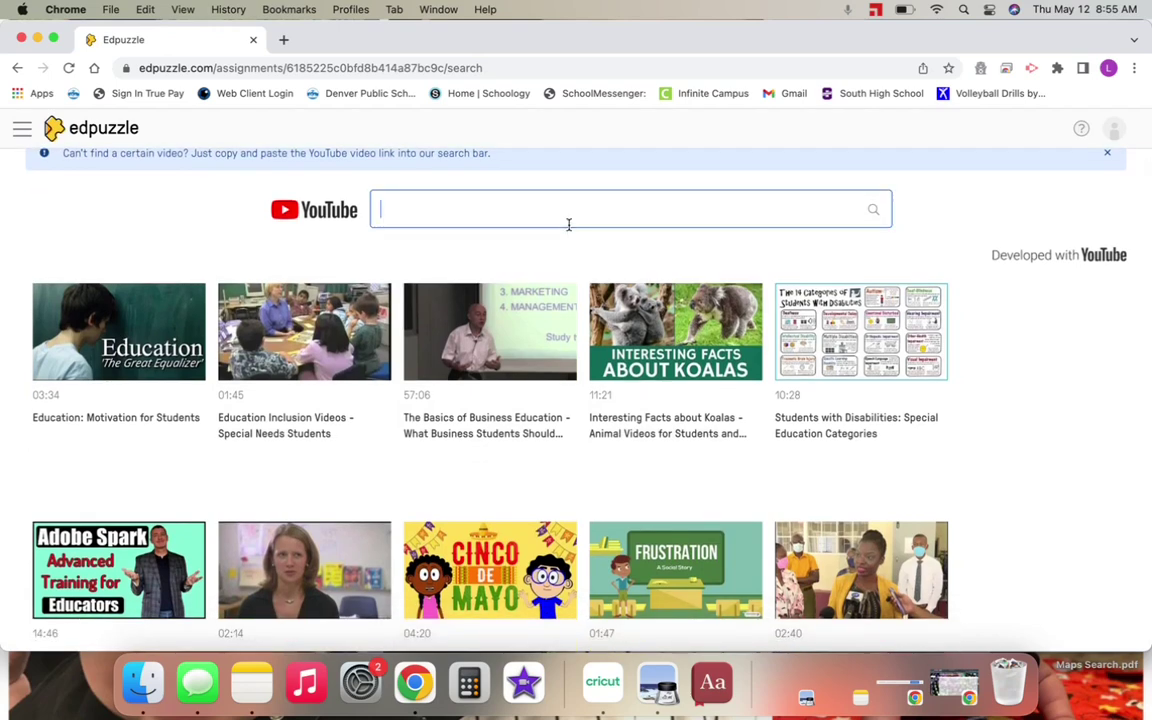
scroll(566, 223, "up", 1)
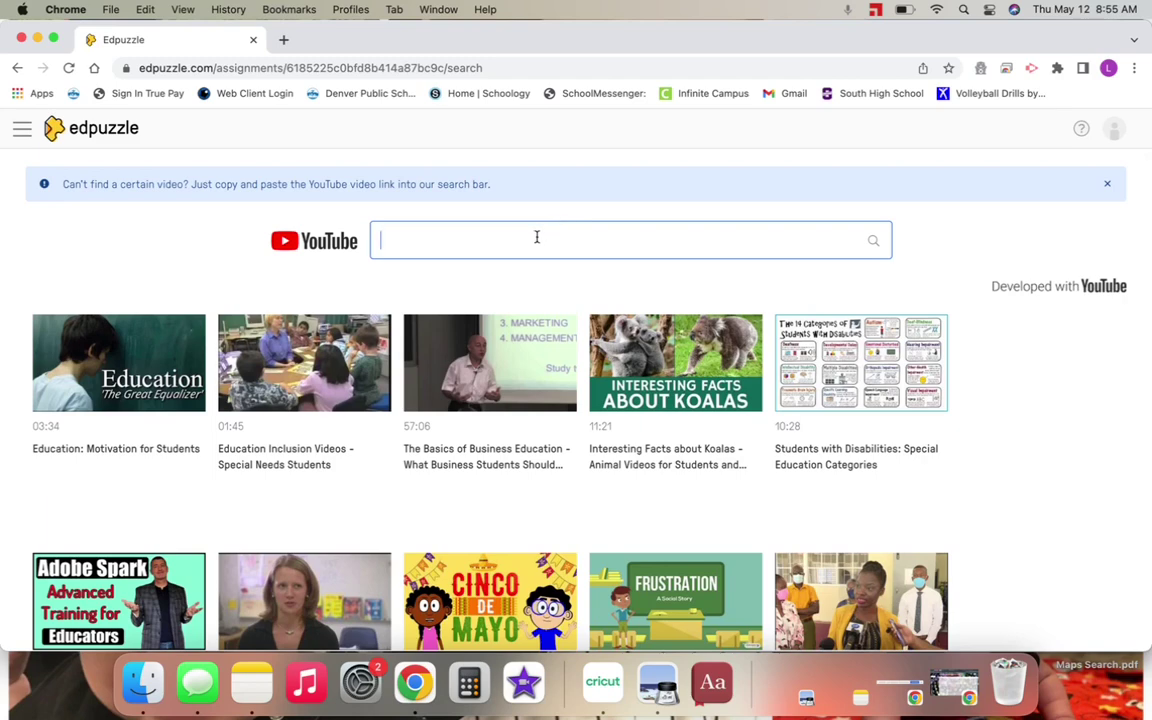
scroll(536, 237, "down", 3)
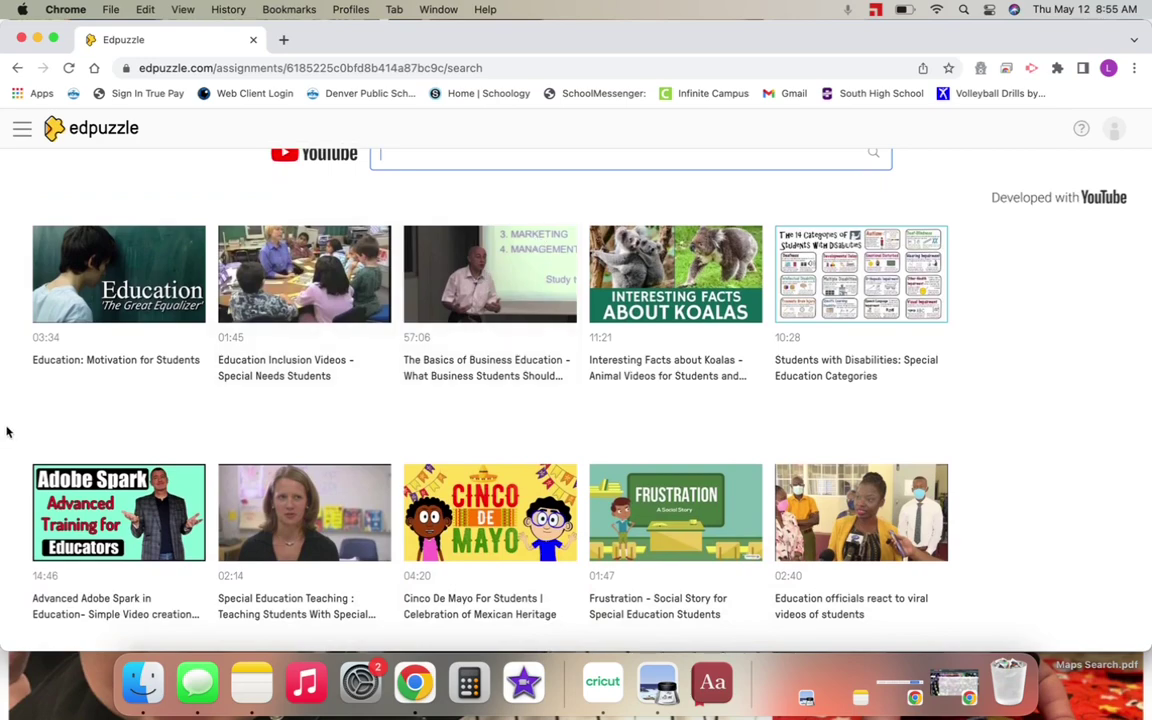
left_click(22, 130)
scroll(232, 229, "down", 15)
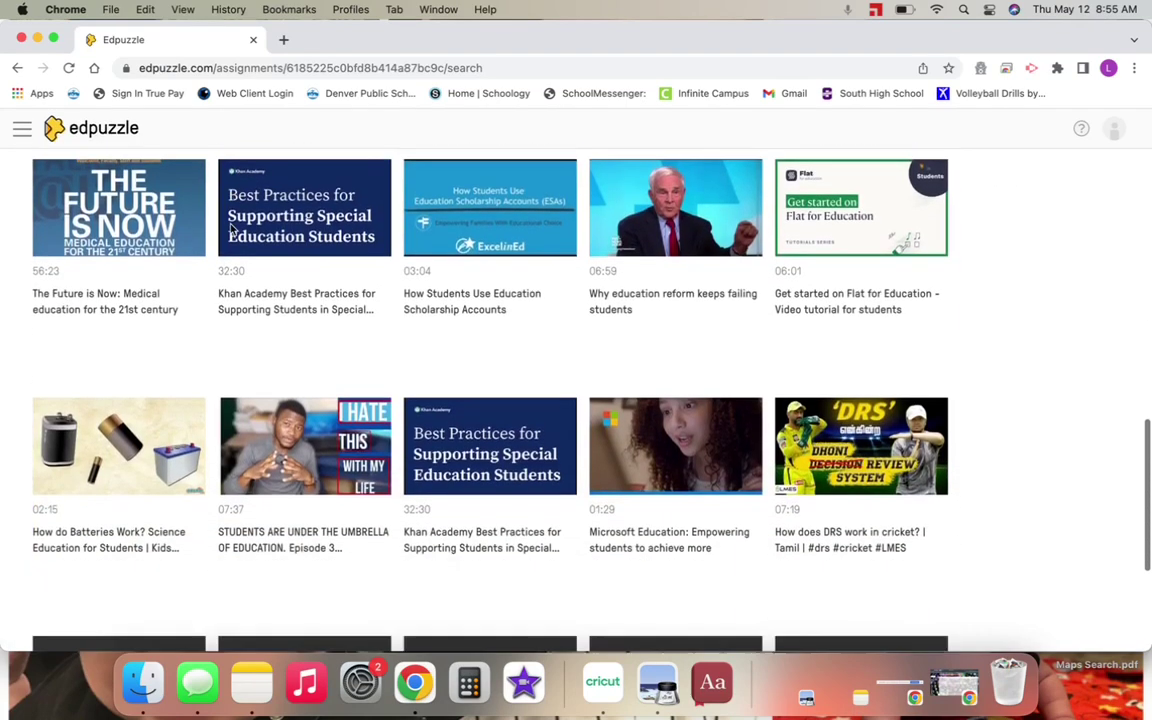
scroll(232, 229, "down", 15)
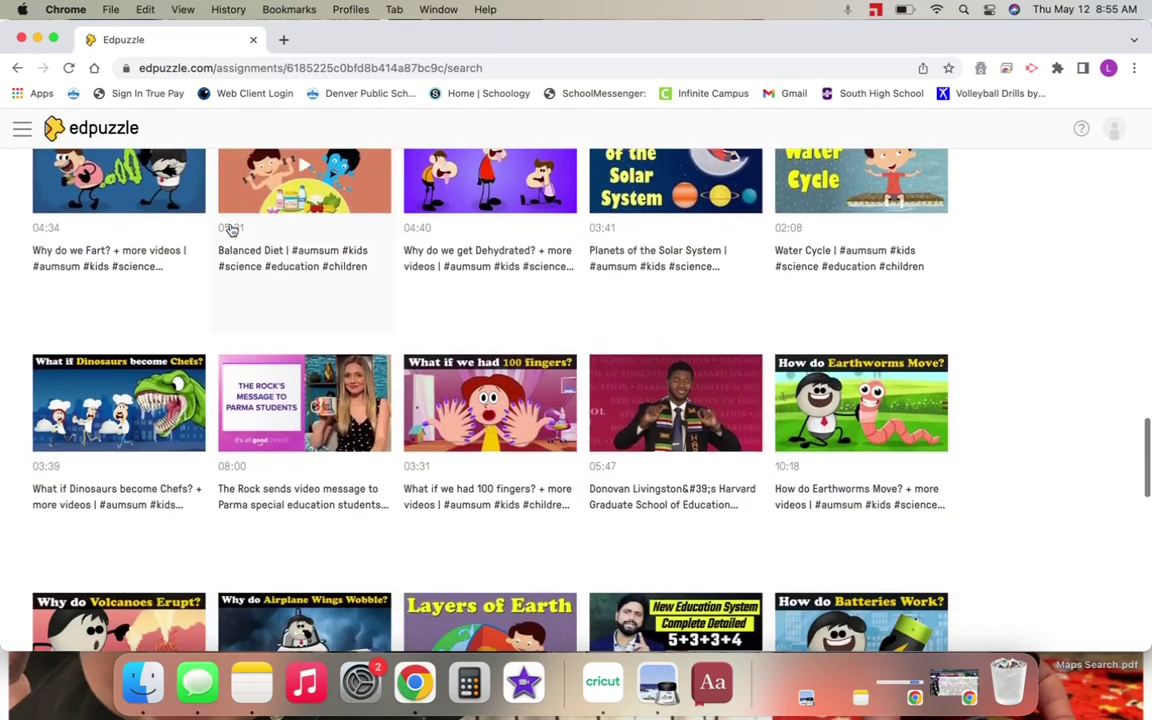
scroll(231, 228, "down", 10)
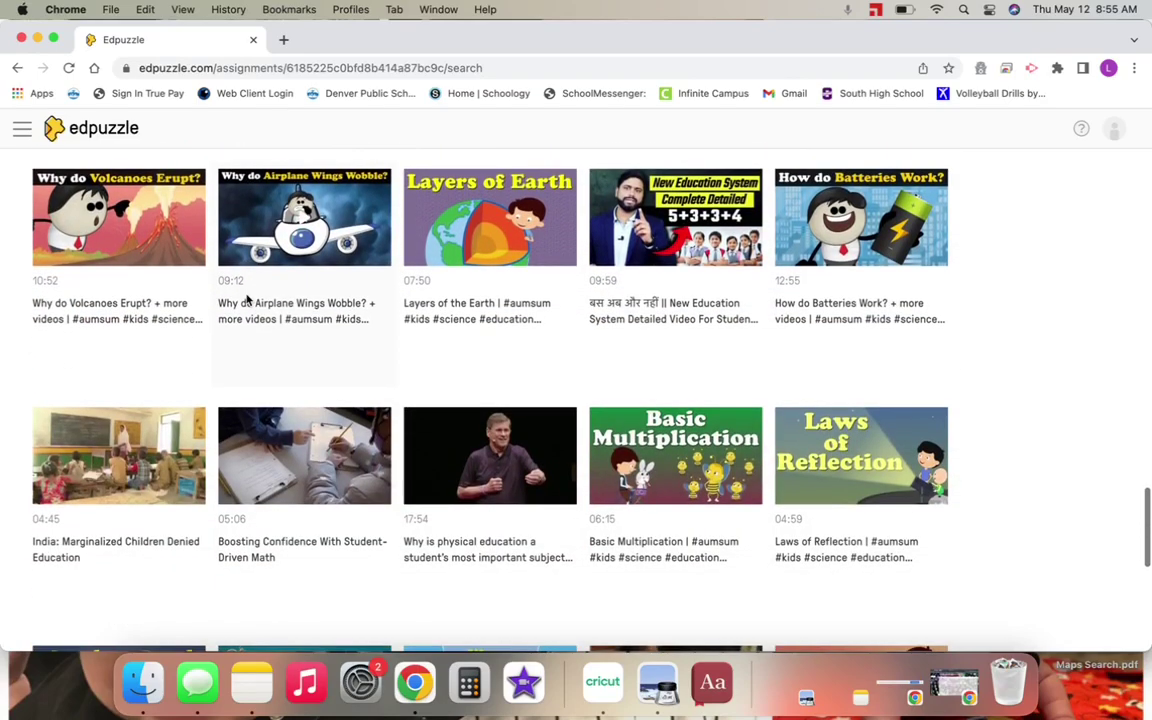
scroll(247, 300, "down", 5)
scroll(245, 275, "up", 20)
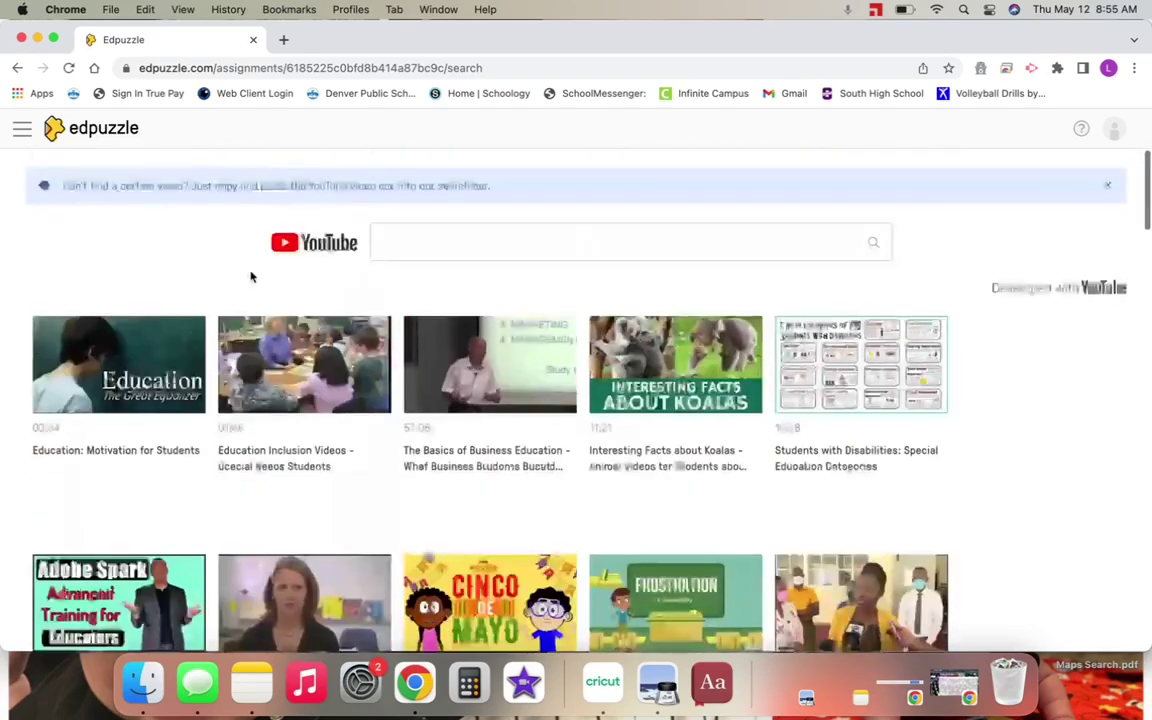
Step: Search the YouTube videos for "Crashcourse Biology"
left_click(447, 258)
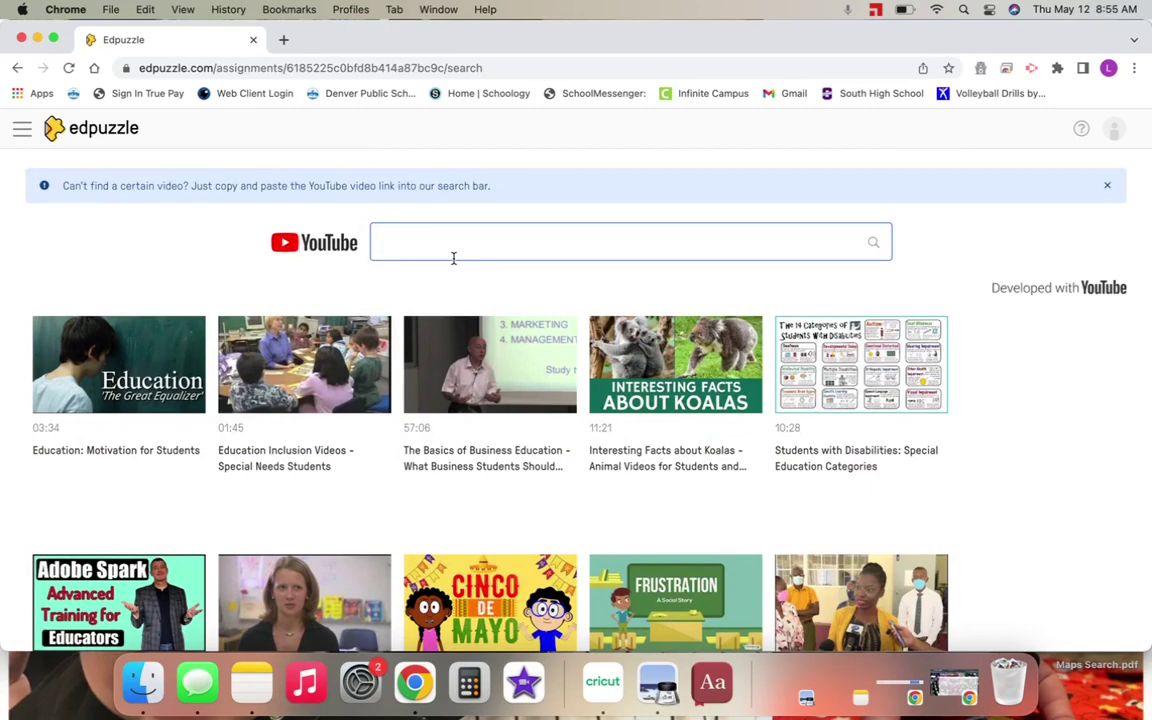
type("cr")
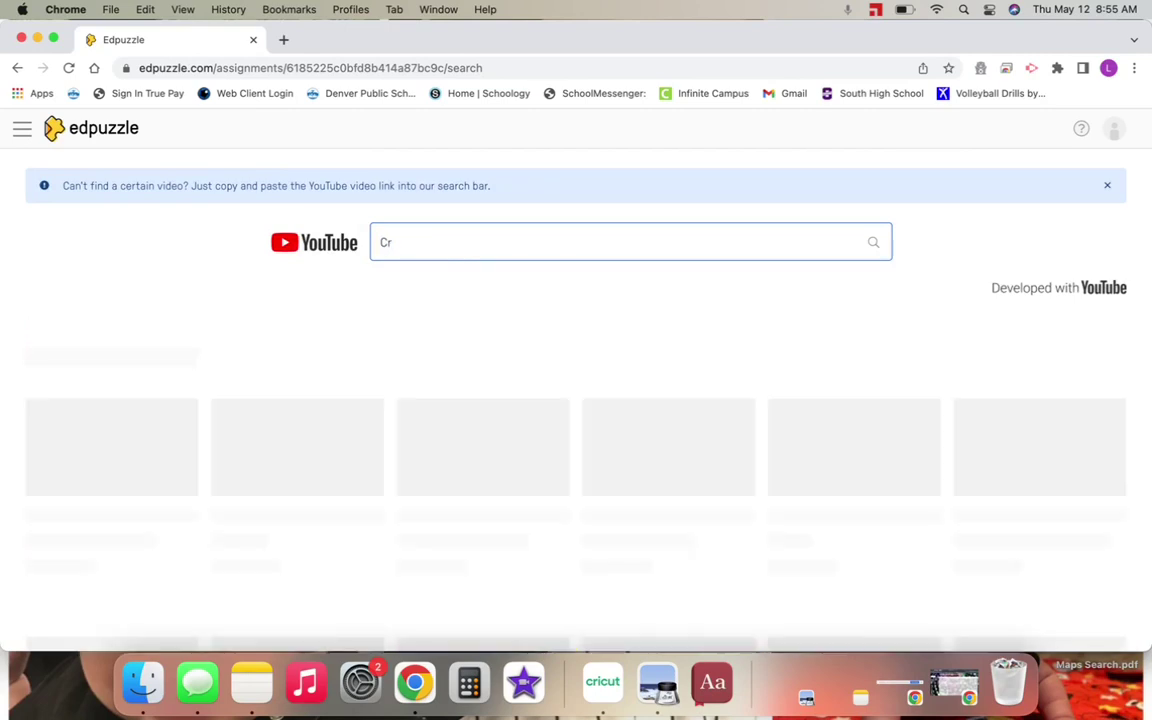
type("ashcourse Biology")
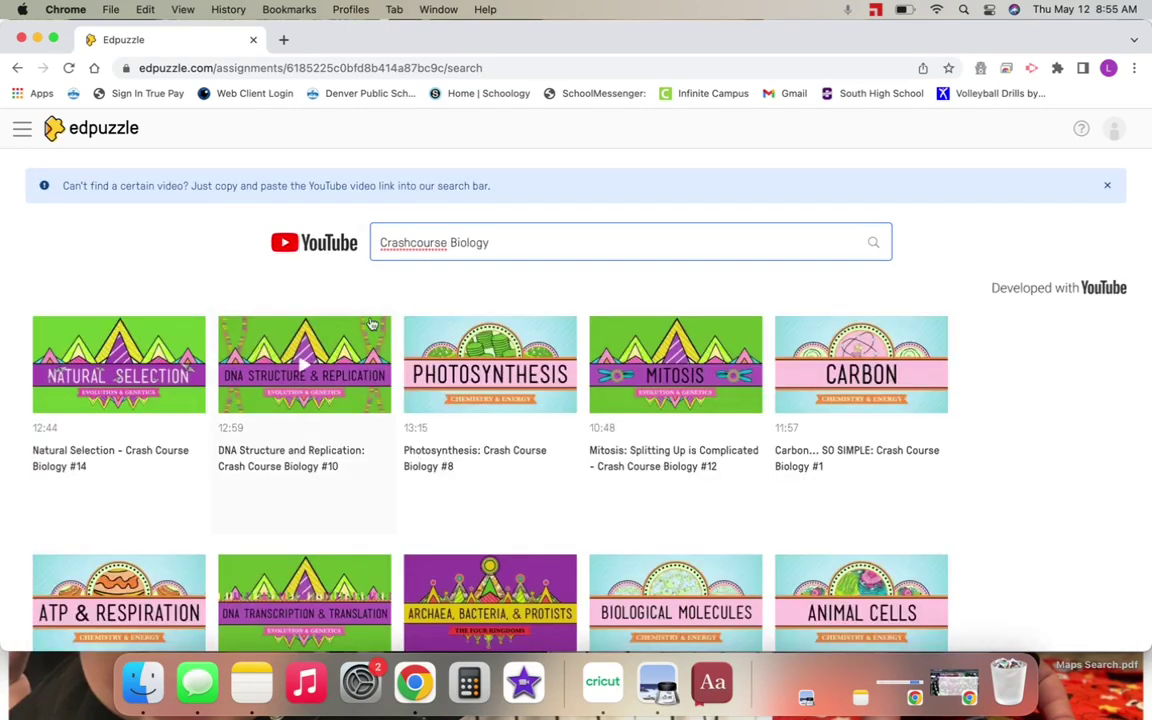
Step: Preview the video "DNA Structure and Replication: Crash Course Biology #10" and use it for the project
left_click(333, 407)
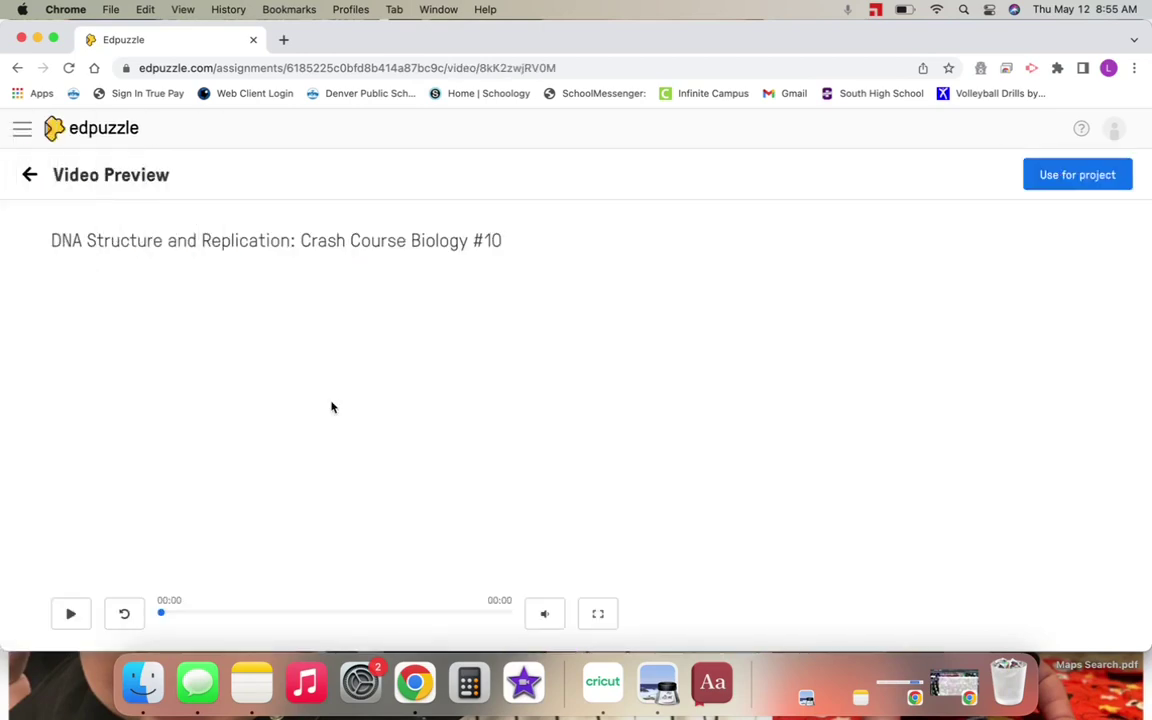
scroll(340, 461, "down", 1)
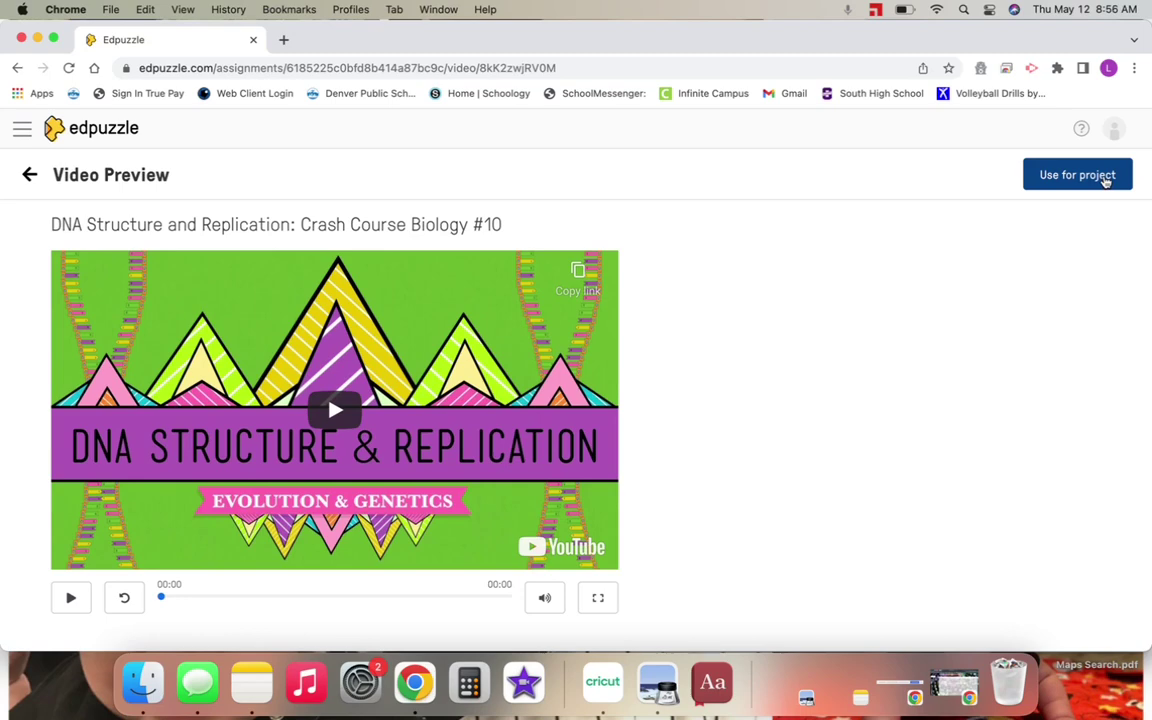
left_click(1105, 178)
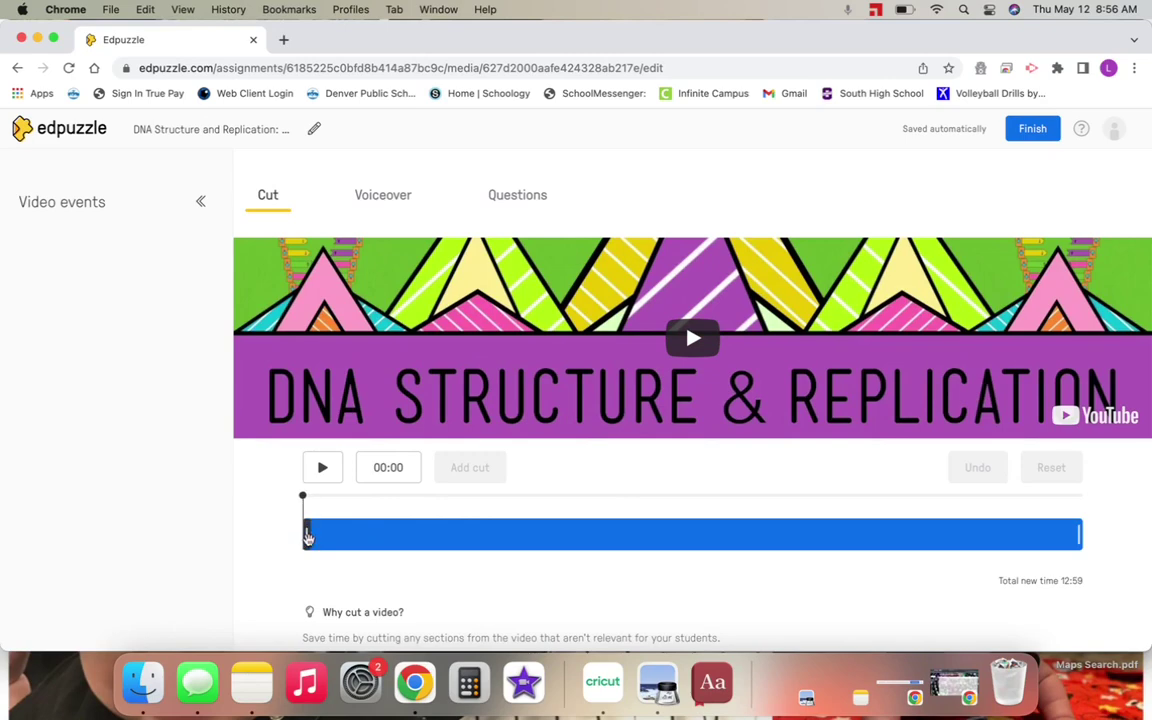
Step: Trim both ends of the video so that it runs from about 02:38 to about 09:05
left_click(308, 537)
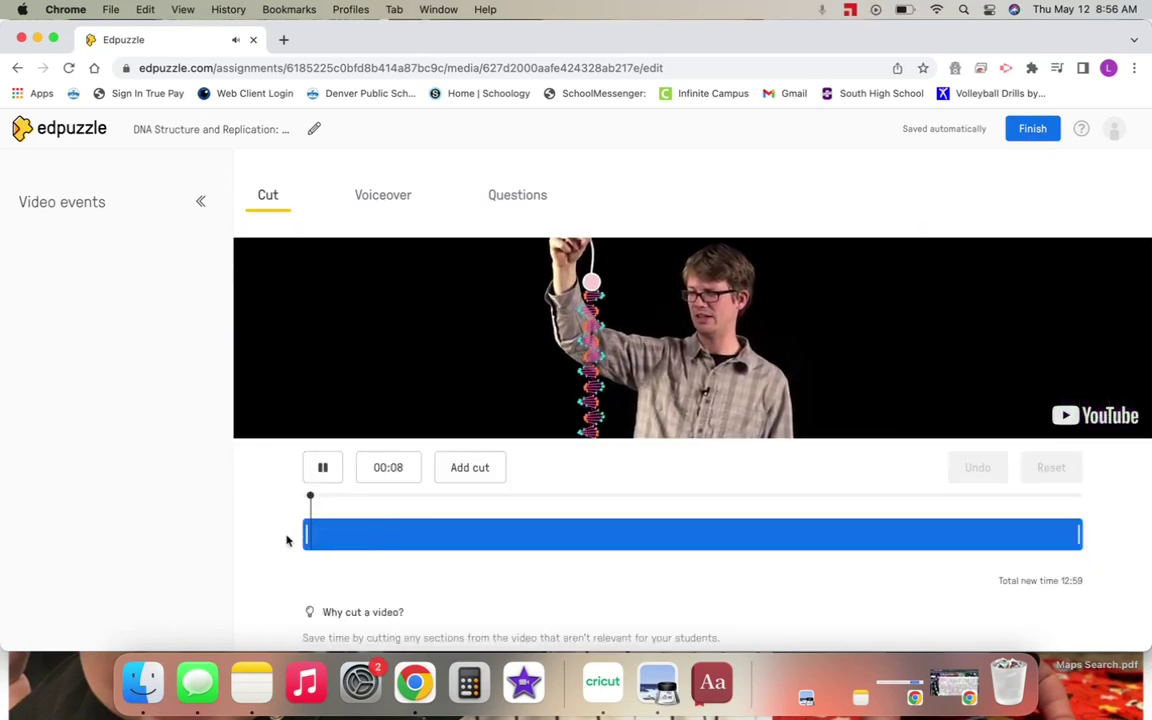
left_click(323, 467)
left_click_drag(310, 540, 463, 535)
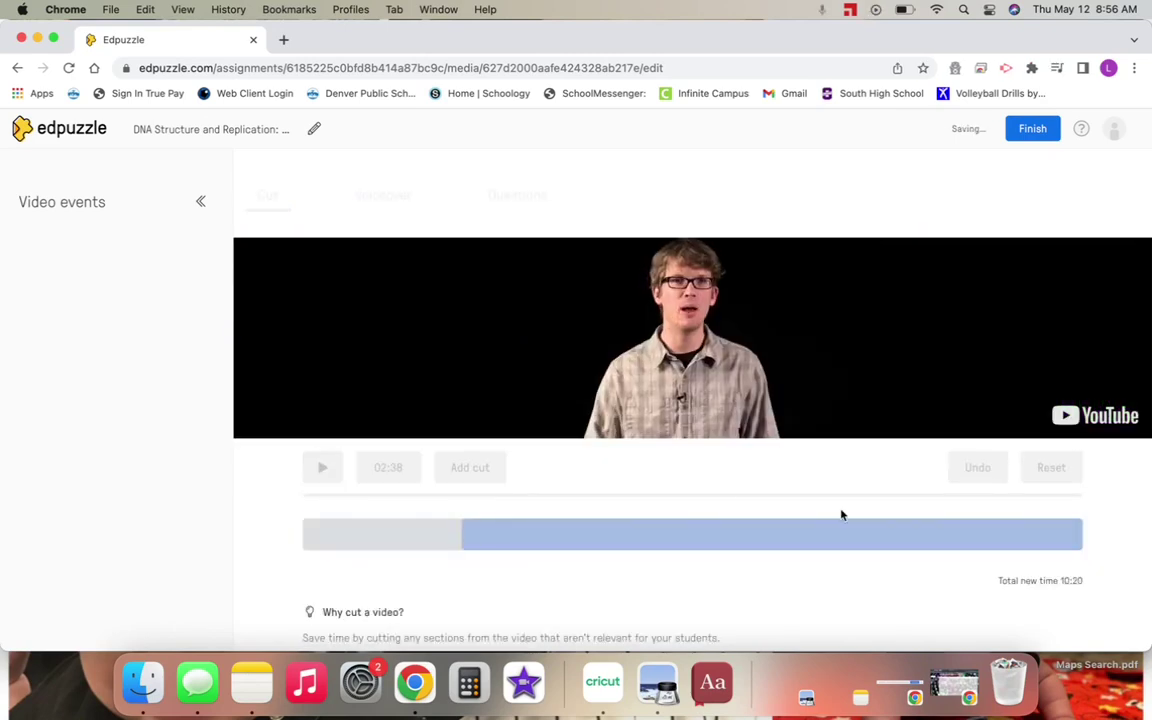
left_click_drag(1080, 535, 849, 548)
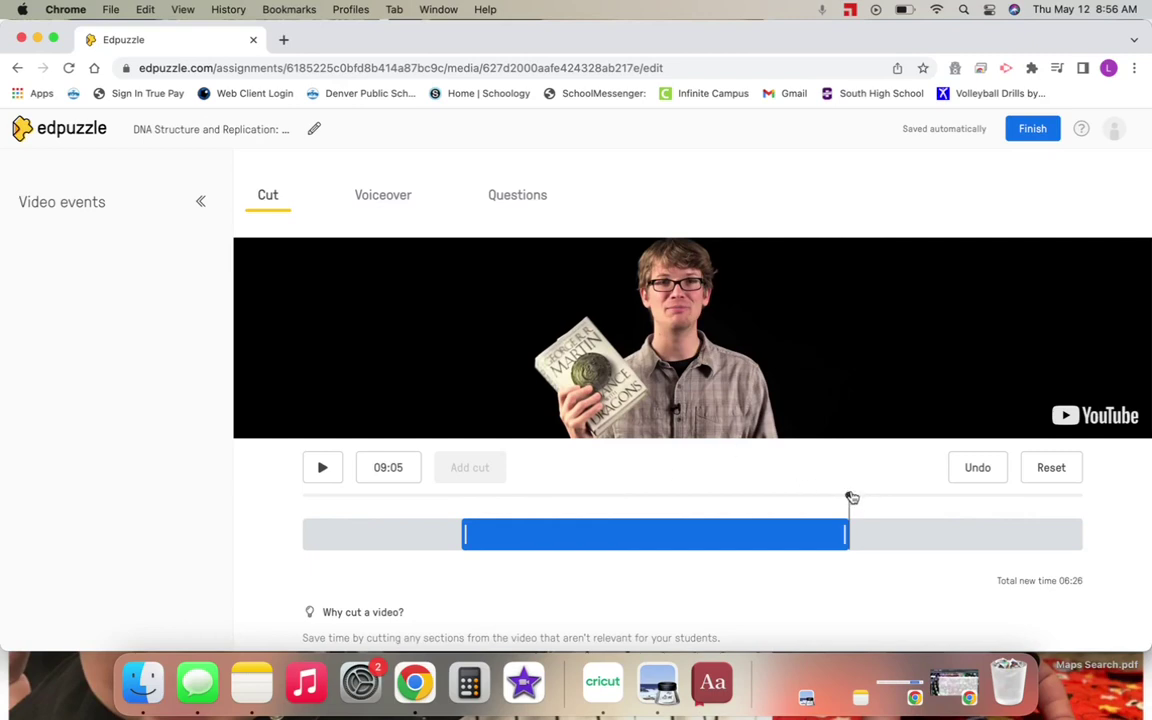
Step: Add a cut at about 04:47 and remove the section from there to about 05:31
left_click_drag(849, 497, 590, 505)
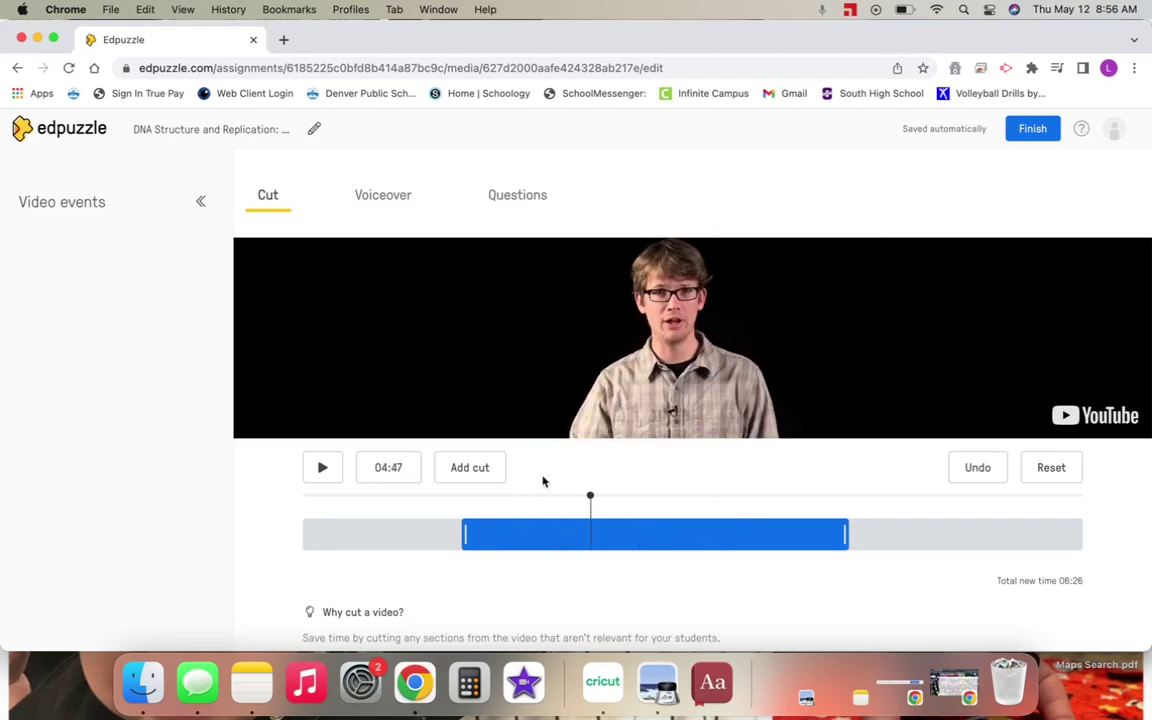
left_click(470, 468)
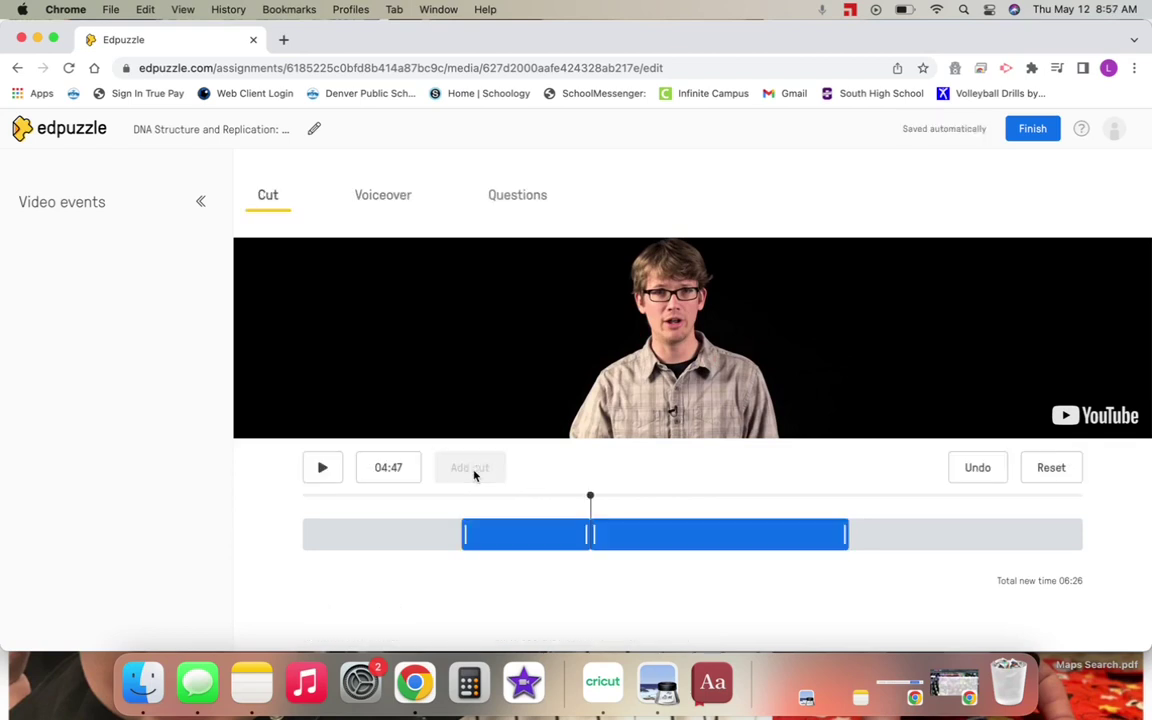
left_click_drag(595, 533, 635, 533)
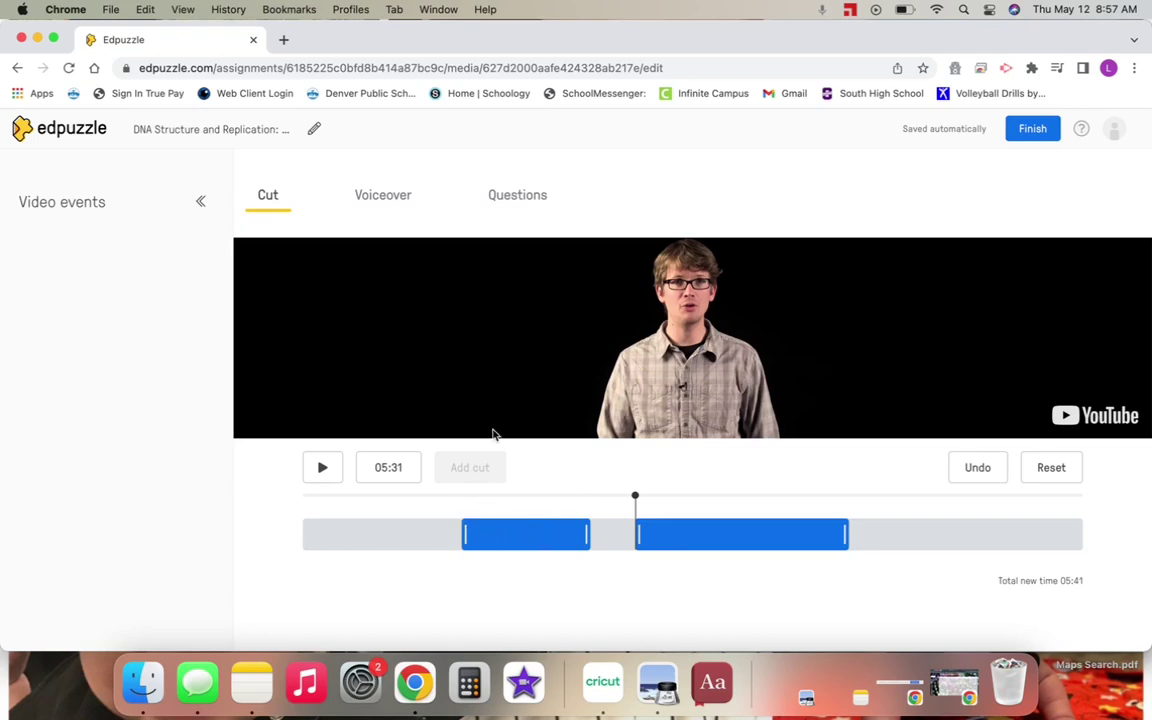
Step: Rewind the trimmed video to its start and add a multiple-choice question at about 00:04
left_click(541, 197)
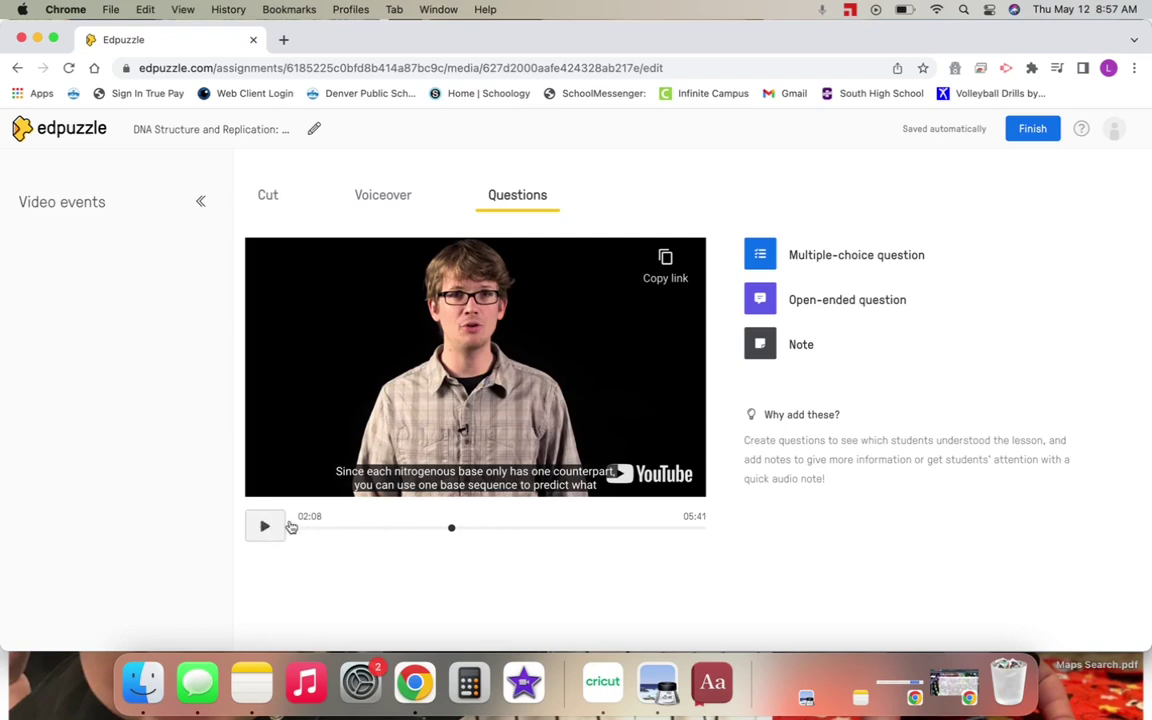
left_click_drag(451, 528, 273, 532)
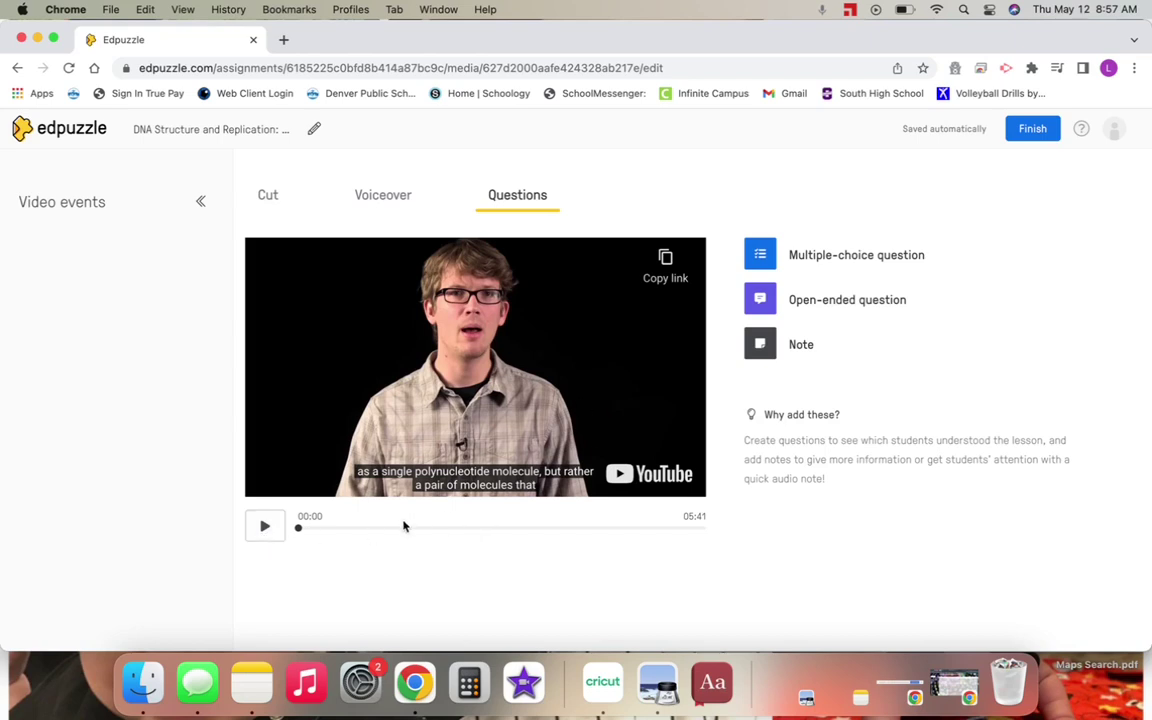
left_click(265, 527)
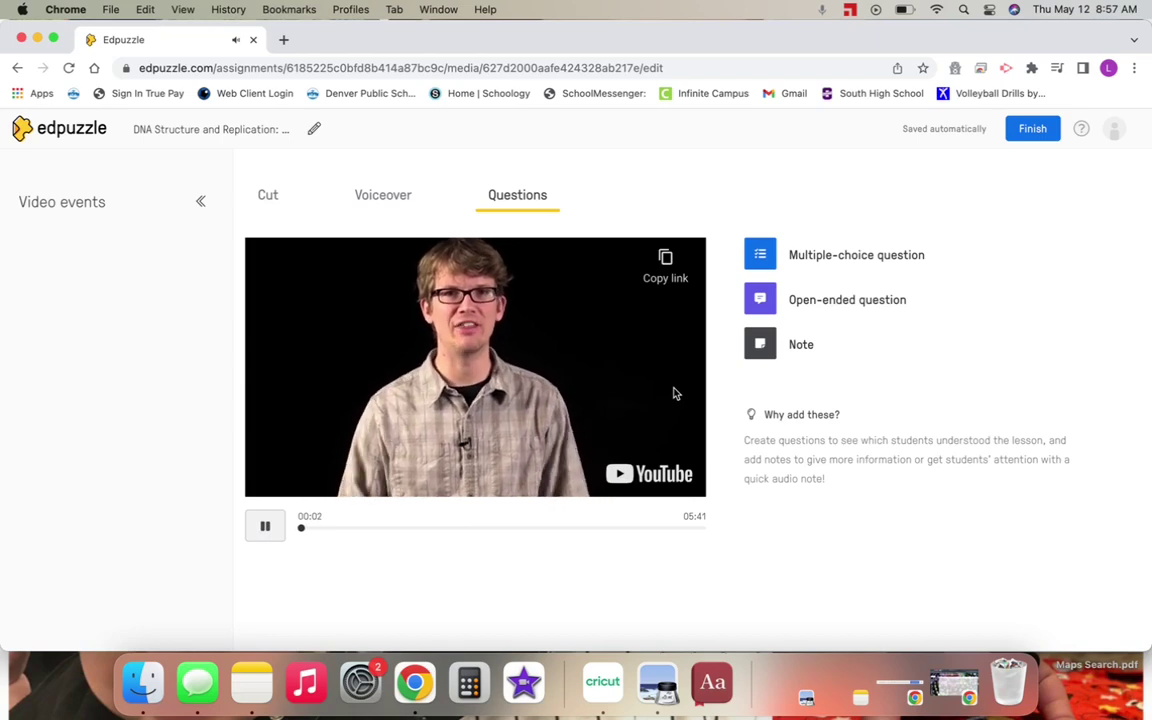
left_click(772, 258)
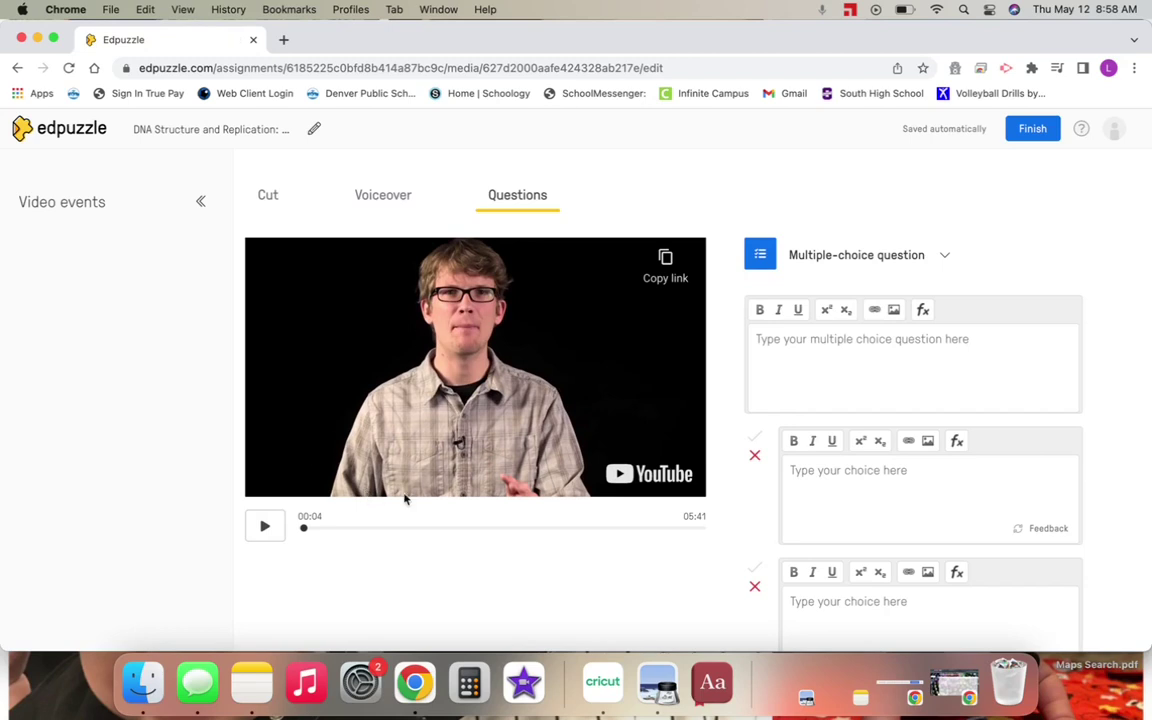
Step: Write "question stem" as the multiple-choice question, with "answer a" and "answer b" as its two choices
left_click(898, 363)
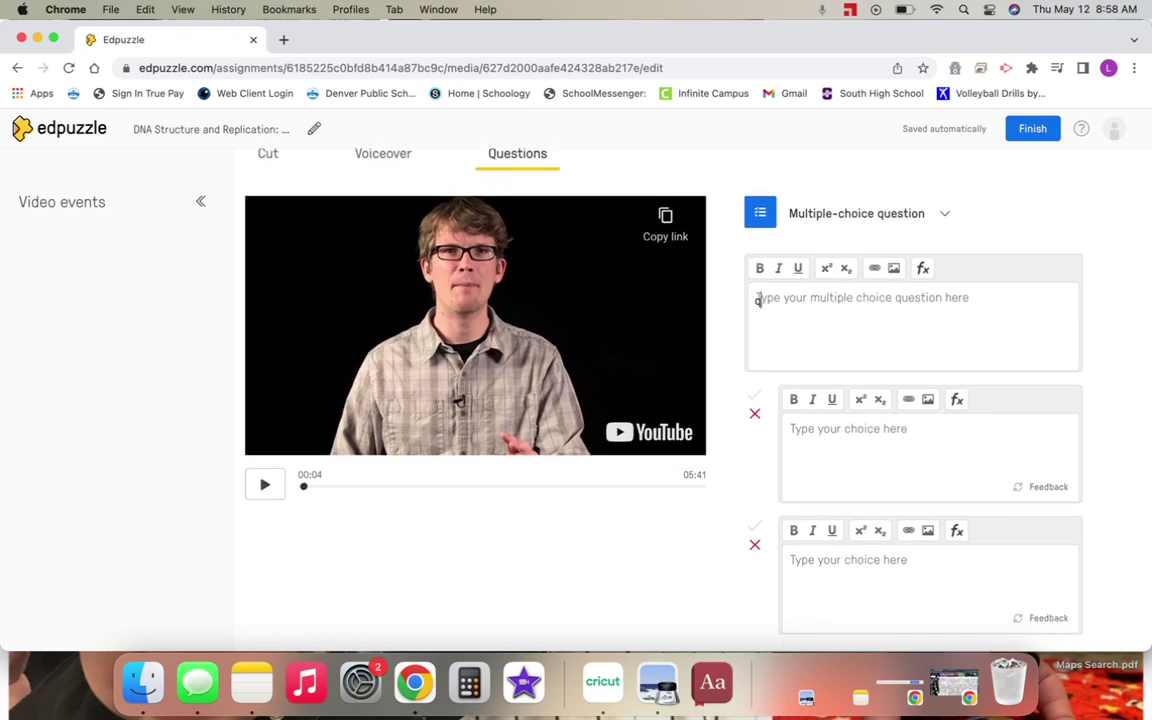
type("question stem")
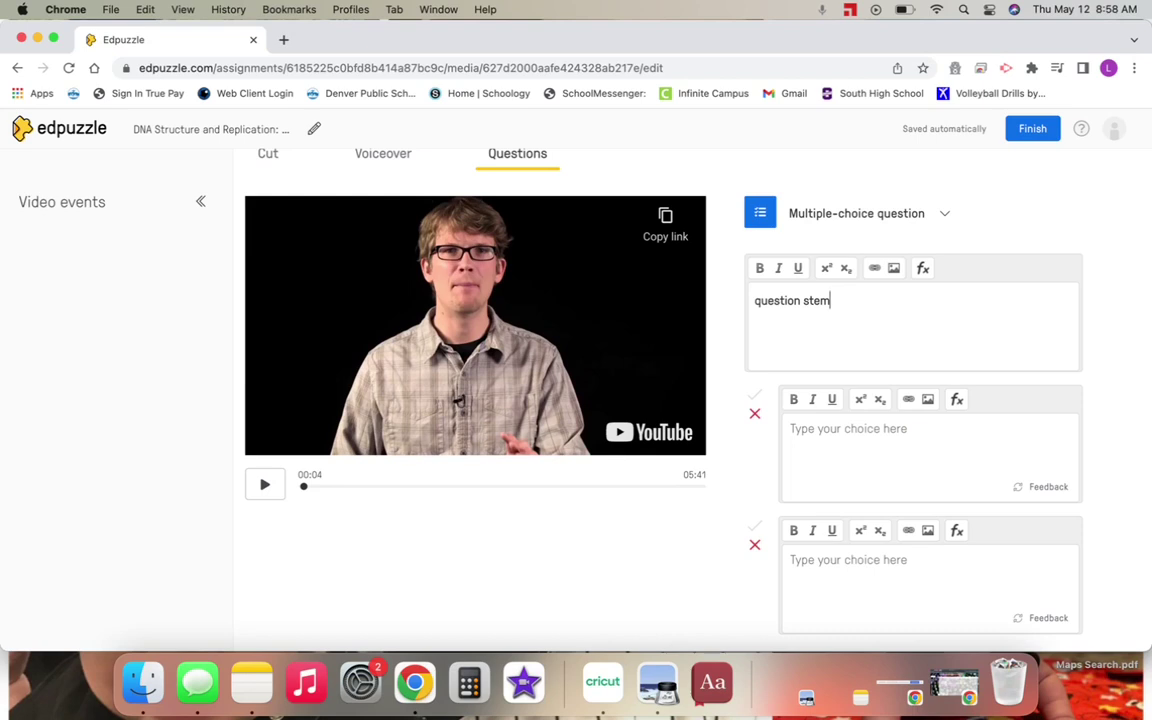
left_click(951, 437)
type("answer a")
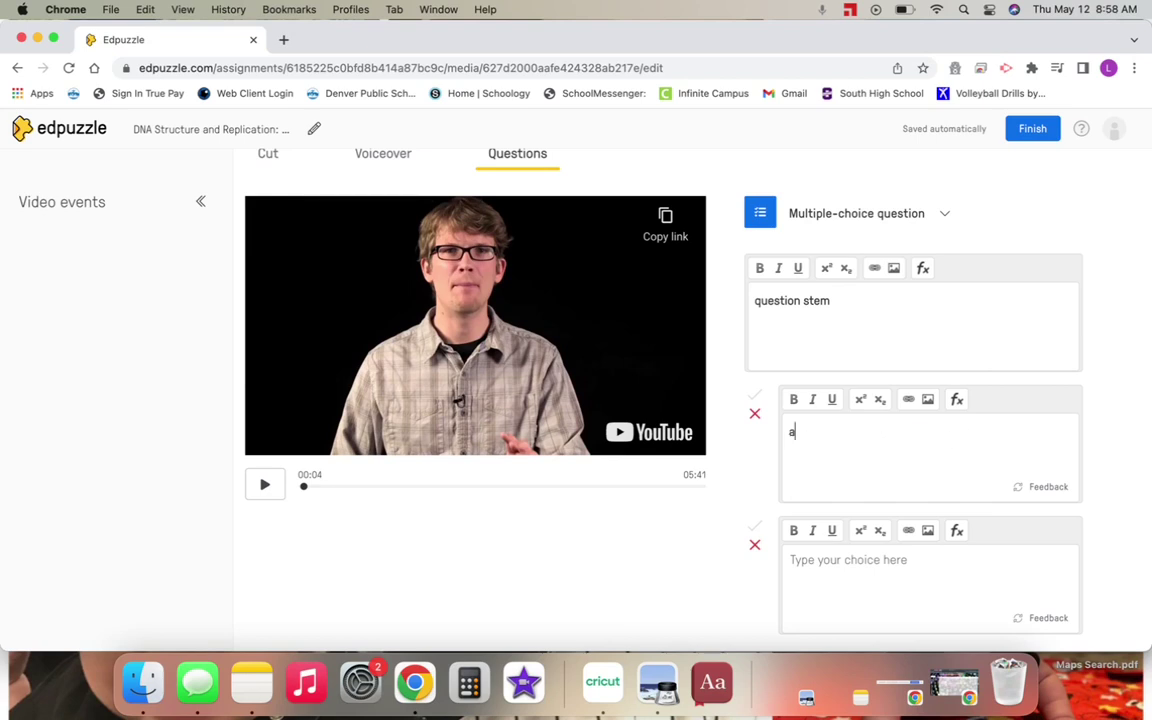
left_click(866, 576)
type("and")
type("e")
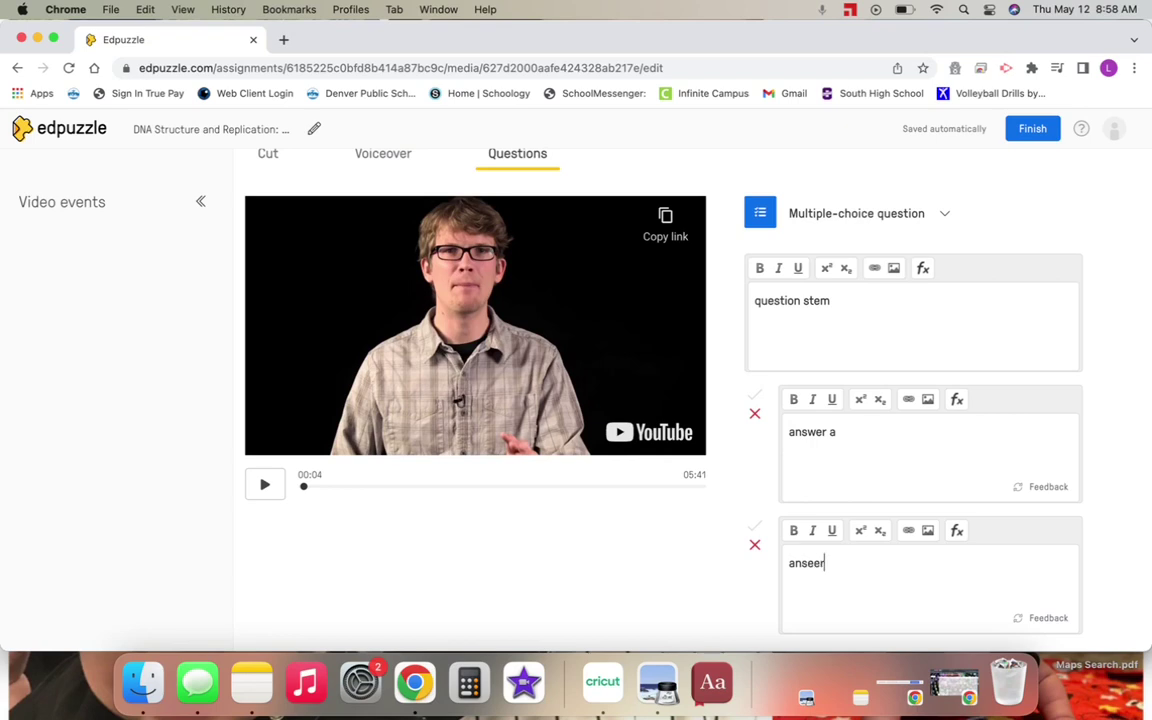
type("wer b")
Step: Try marking "answer a" and "answer b" as correct in turn, and set both back to incorrect
scroll(784, 453, "down", 1)
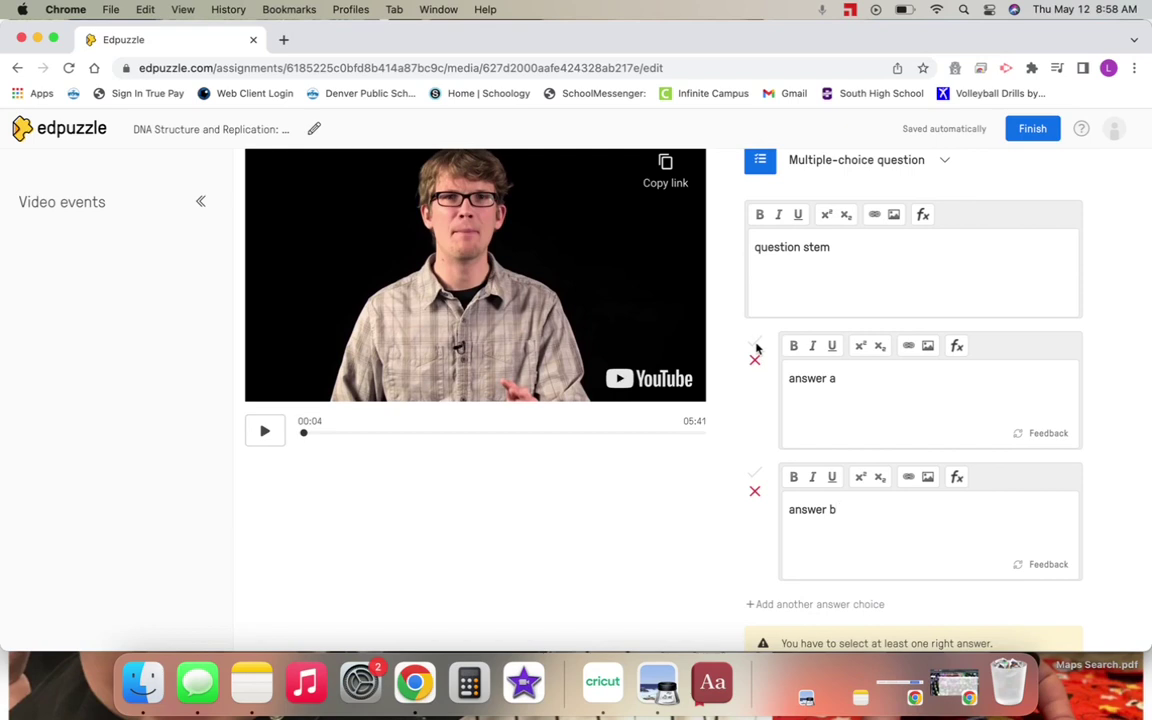
left_click(756, 344)
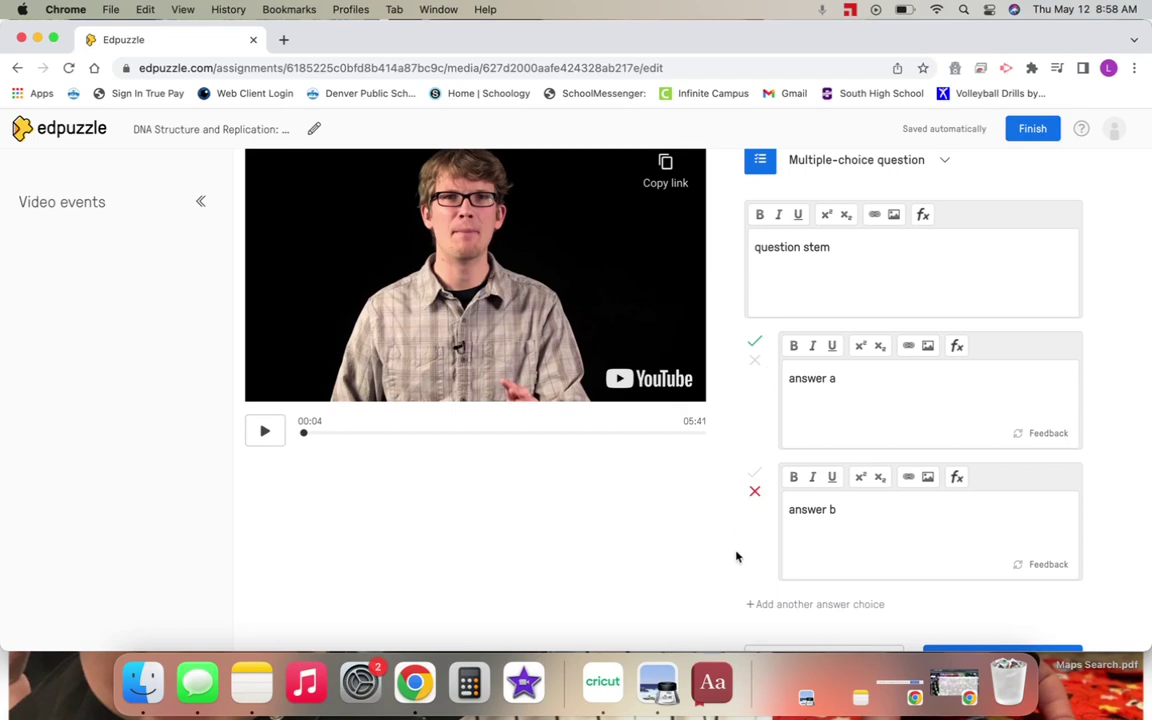
left_click(755, 472)
left_click(755, 360)
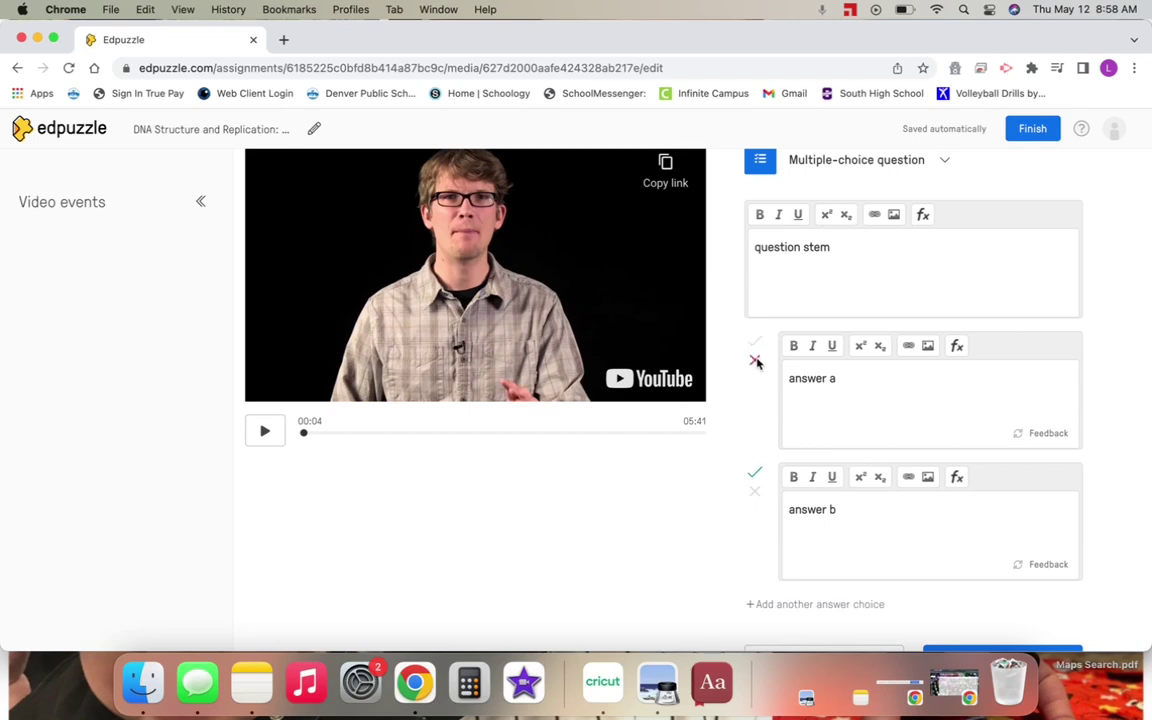
left_click(755, 491)
scroll(785, 560, "down", 2)
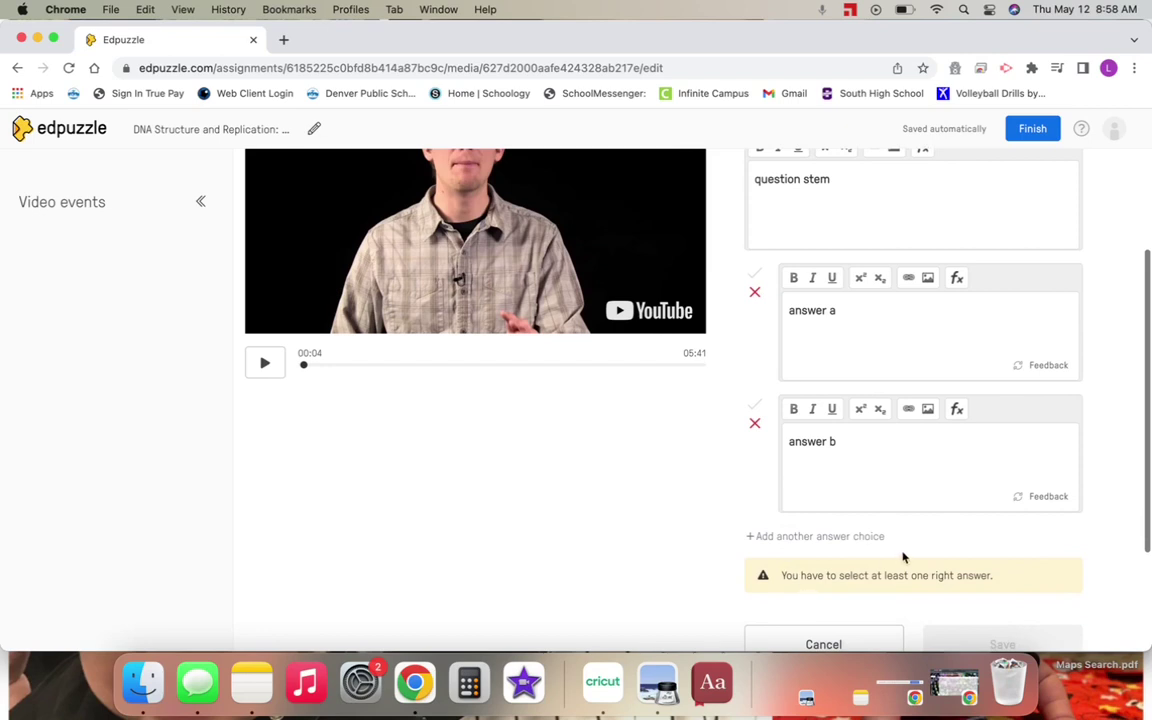
Step: Mark "answer a" as the correct choice, save the multiple-choice question and continue past it
left_click(756, 276)
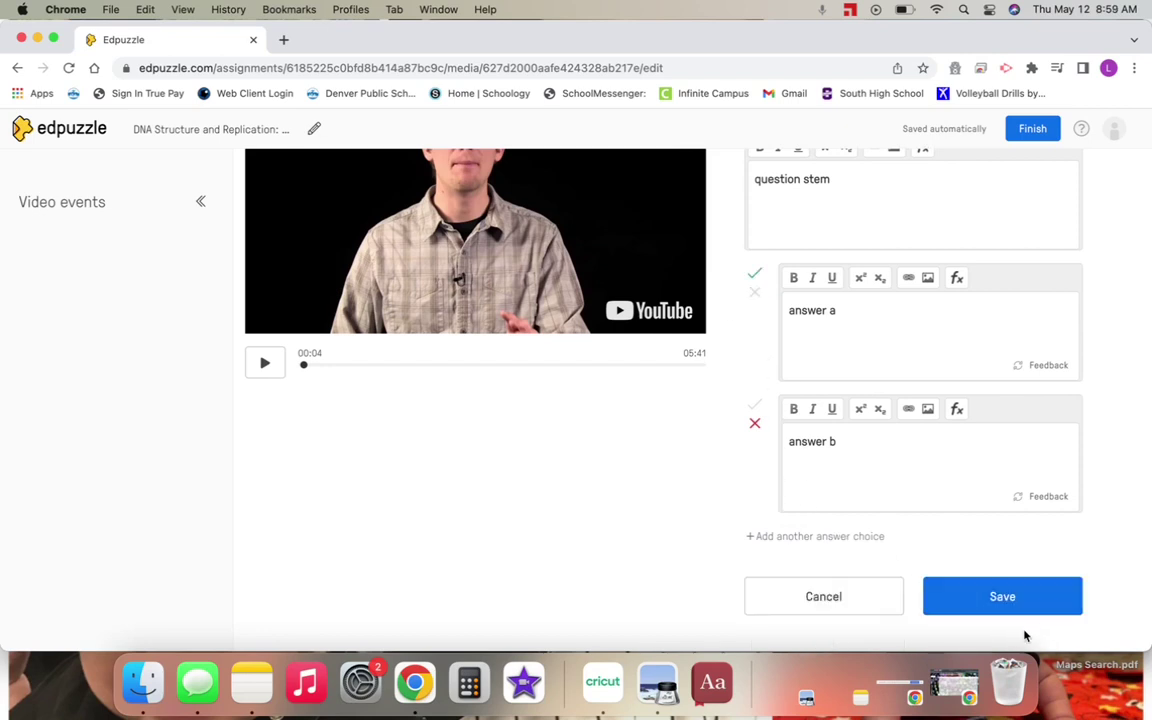
scroll(1011, 478, "up", 2)
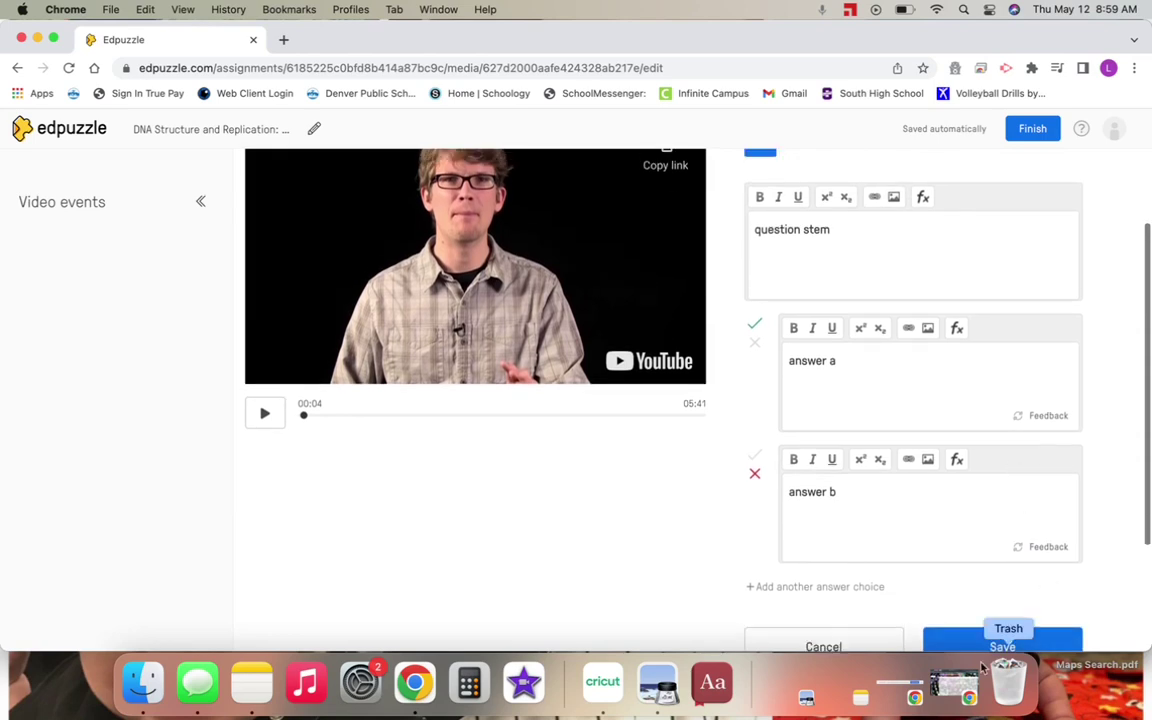
left_click(995, 641)
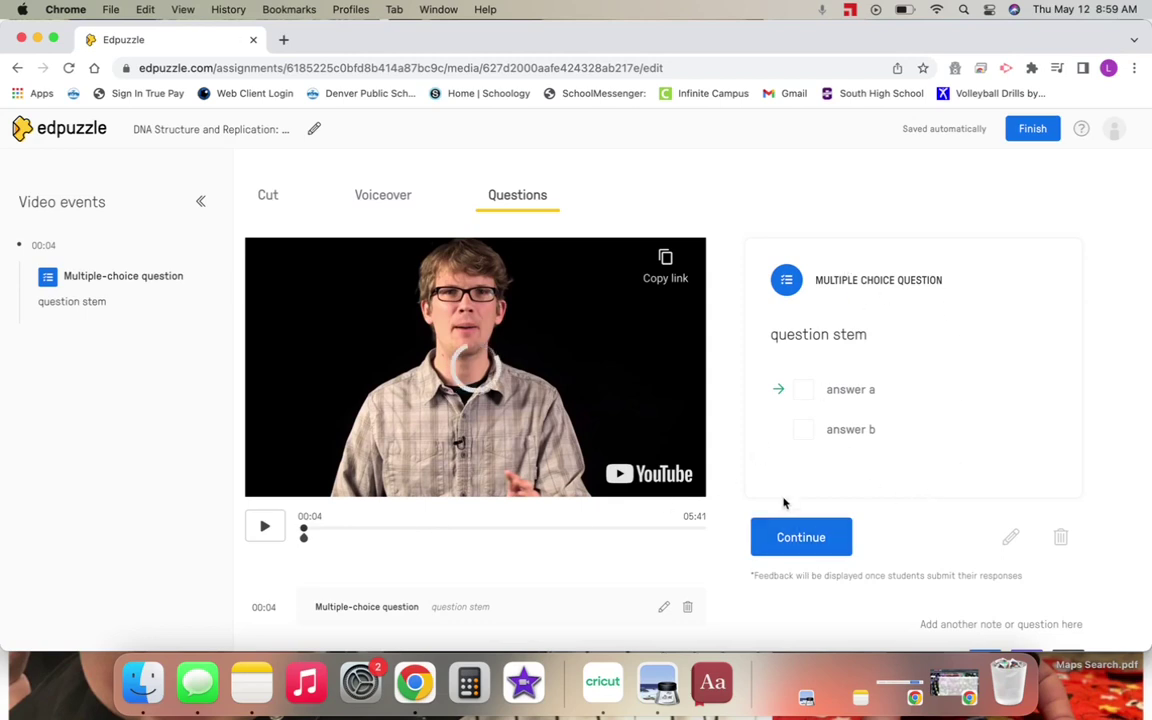
left_click(784, 538)
Step: Move the video to about 02:50 and view the open-ended question and note forms, cancelling each one
left_click(265, 525)
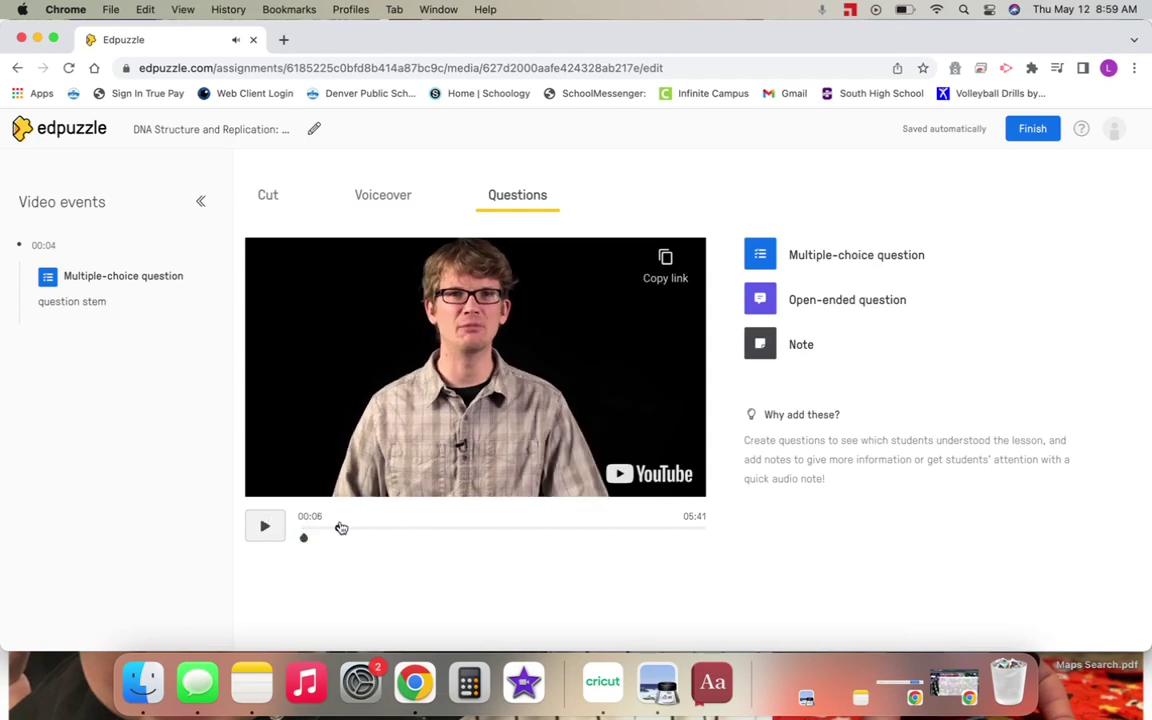
left_click_drag(341, 527, 501, 530)
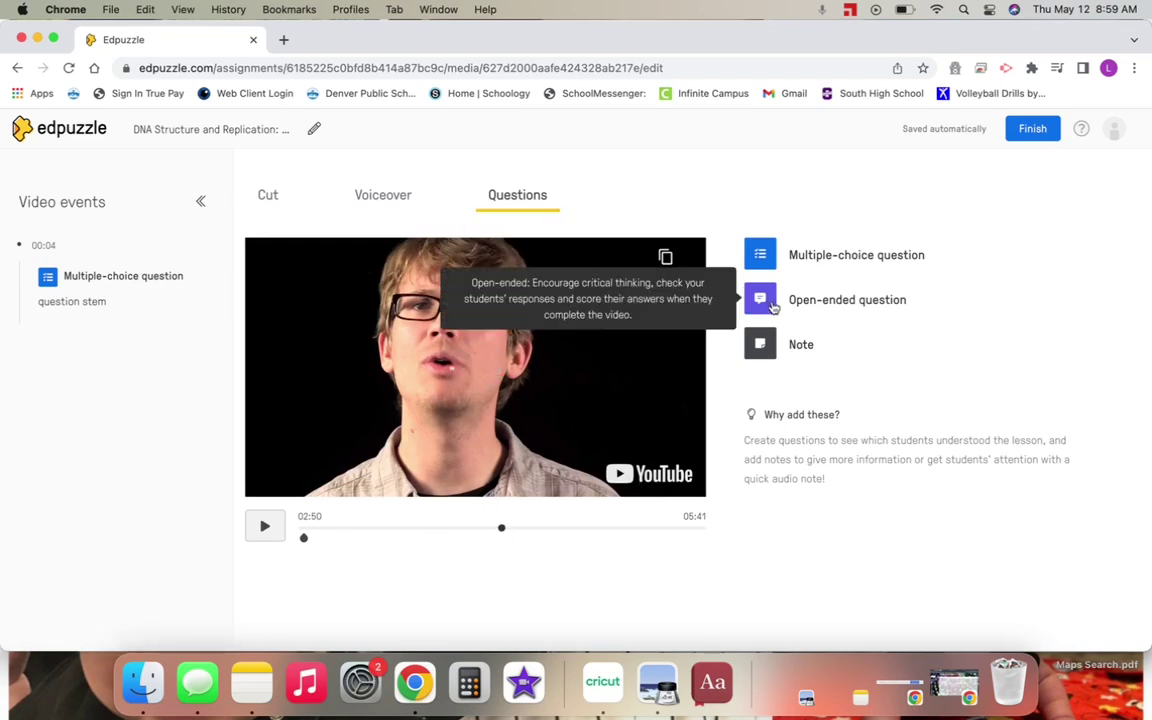
left_click(770, 306)
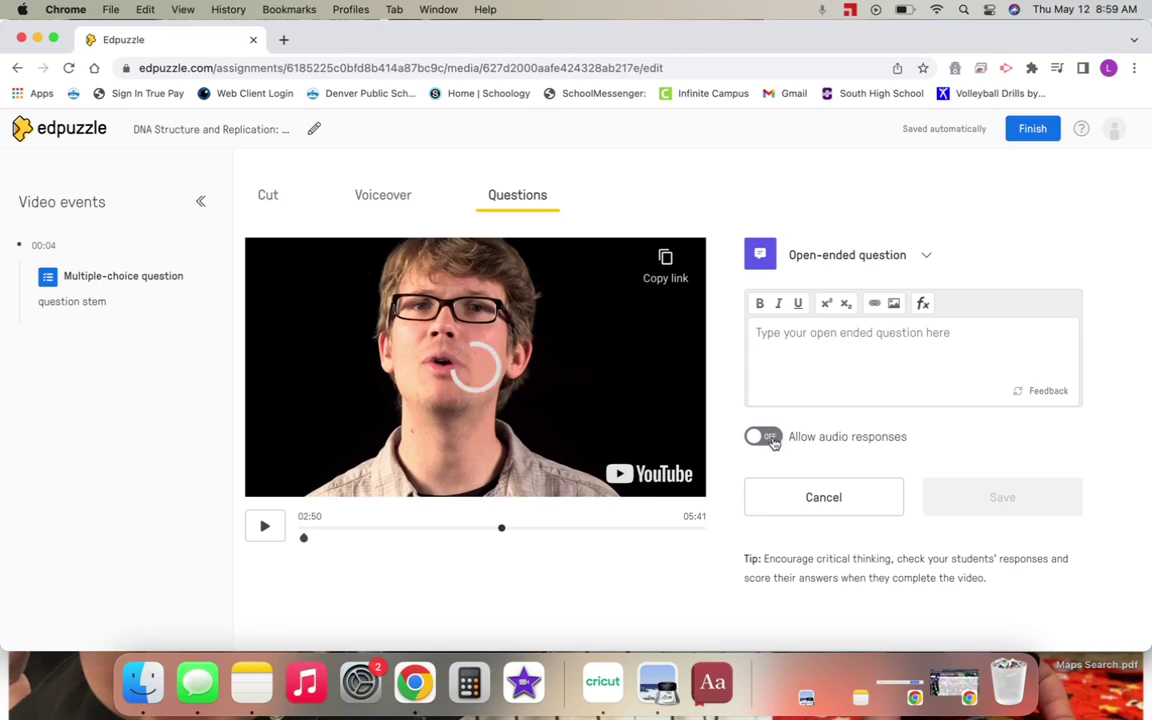
left_click(809, 508)
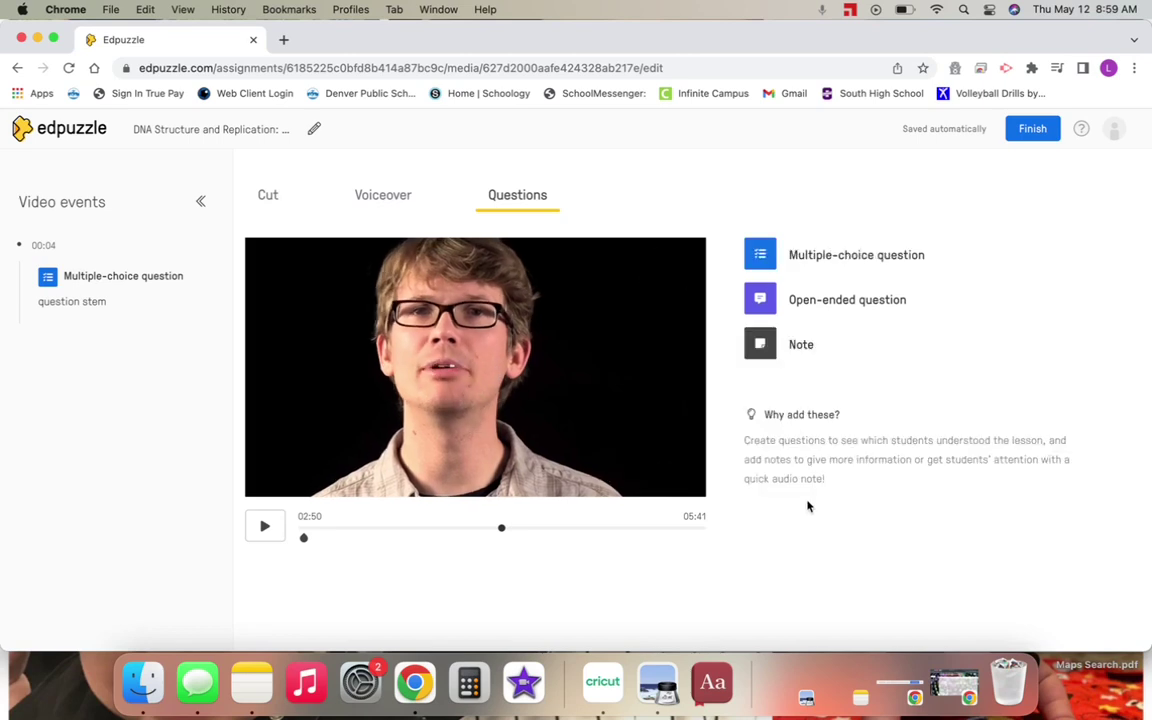
left_click(818, 346)
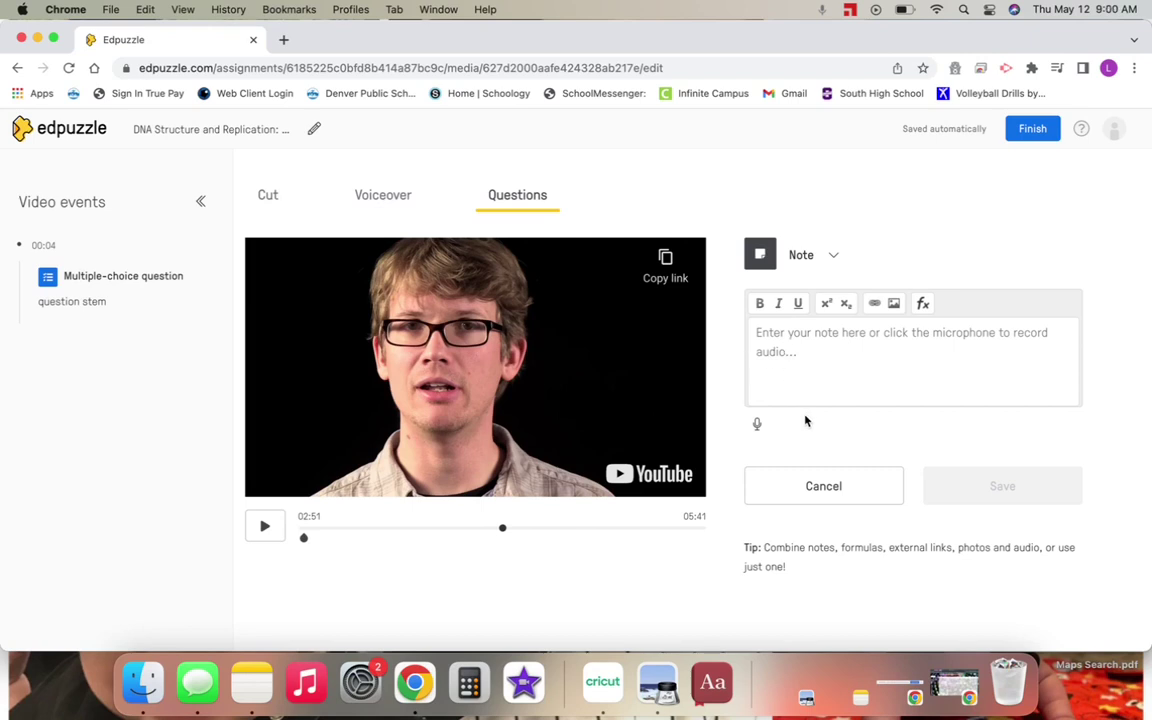
left_click(882, 496)
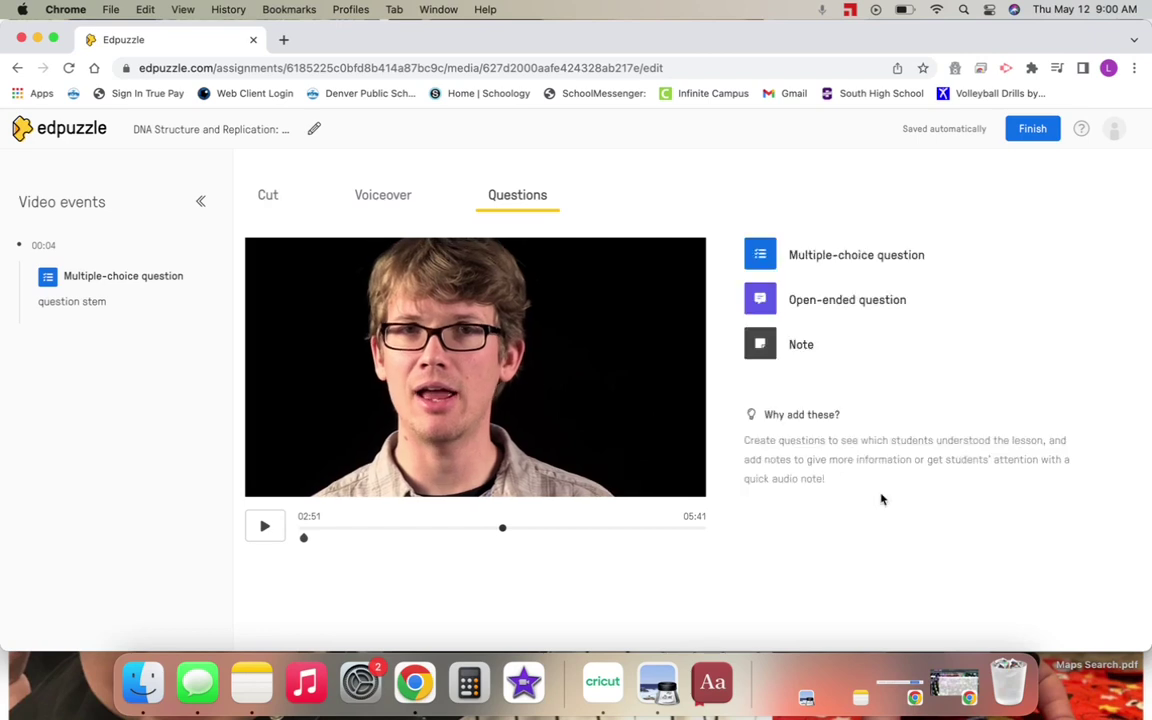
Step: Play the video briefly, finish editing it and look over the student project page with the edited video
left_click(260, 536)
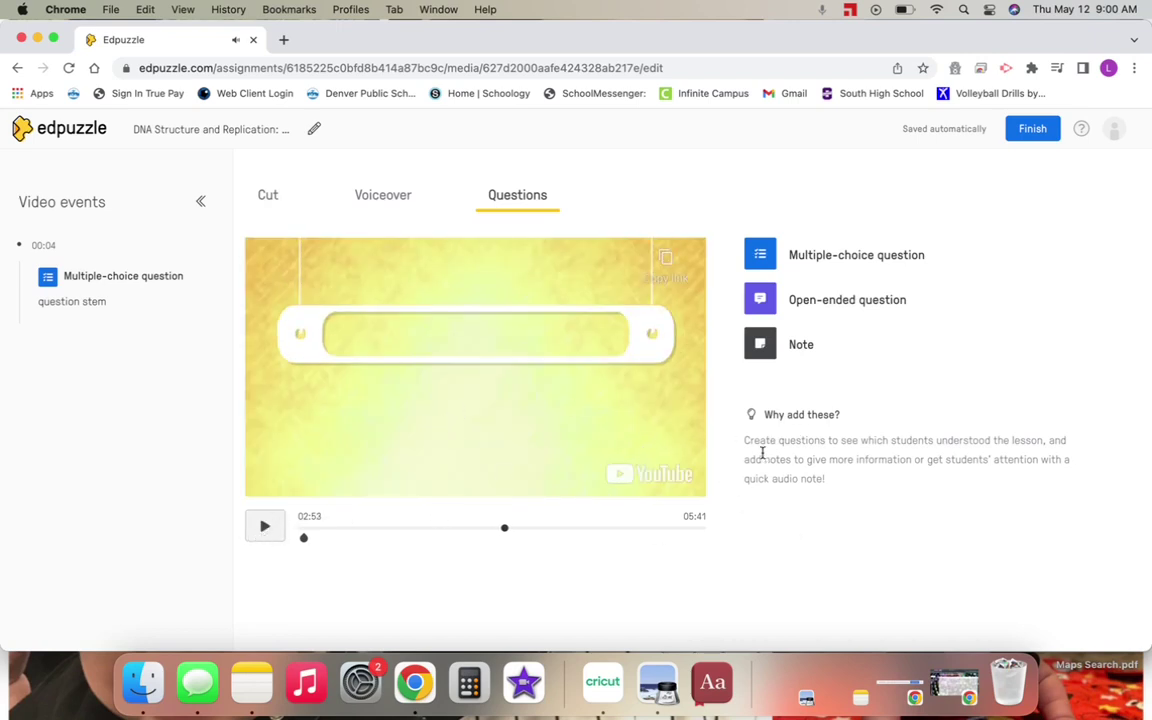
left_click(1037, 134)
scroll(724, 283, "down", 6)
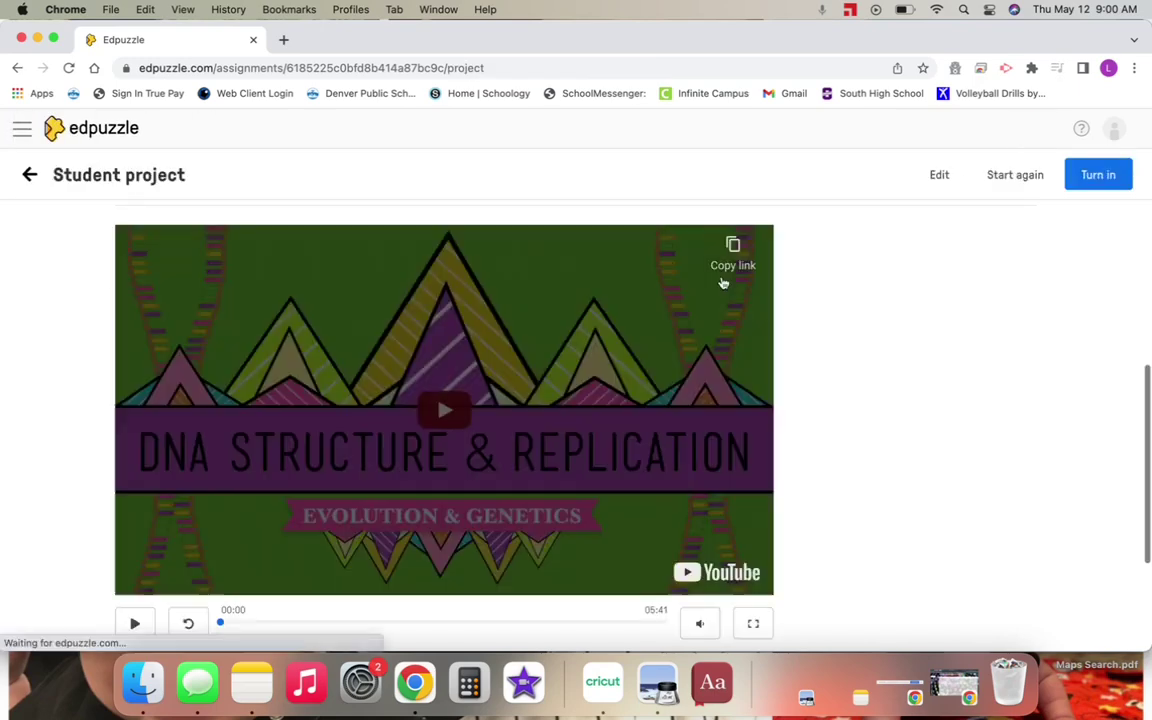
scroll(724, 283, "down", 3)
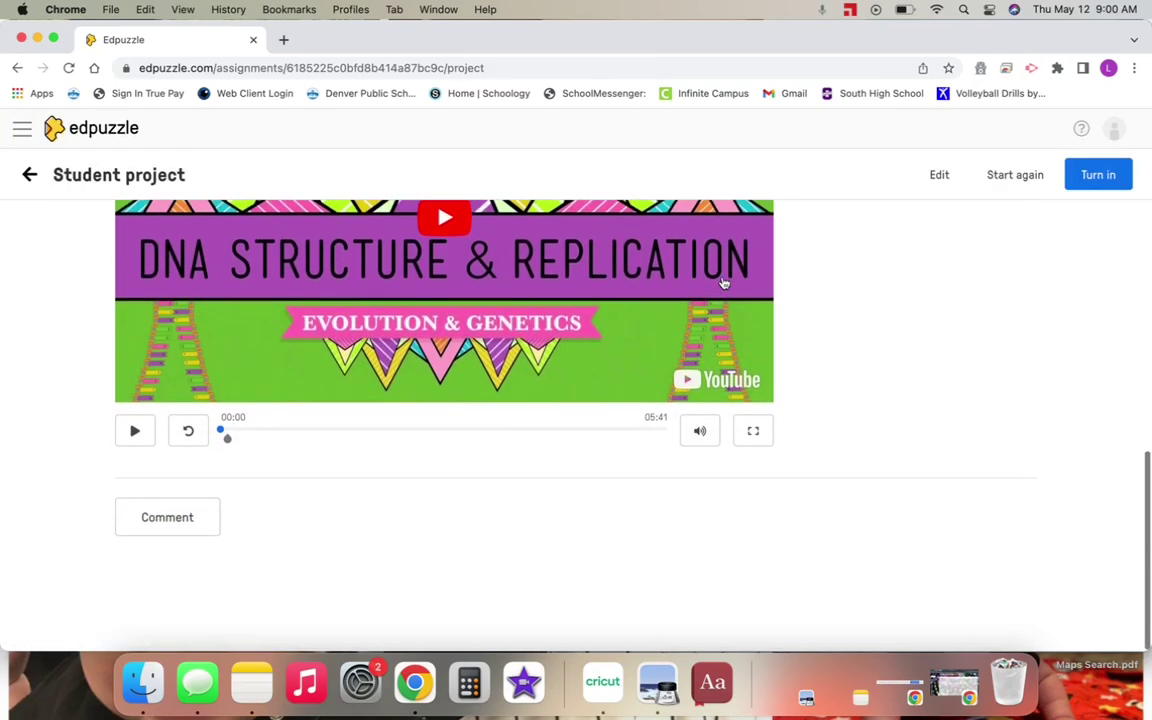
scroll(724, 283, "up", 3)
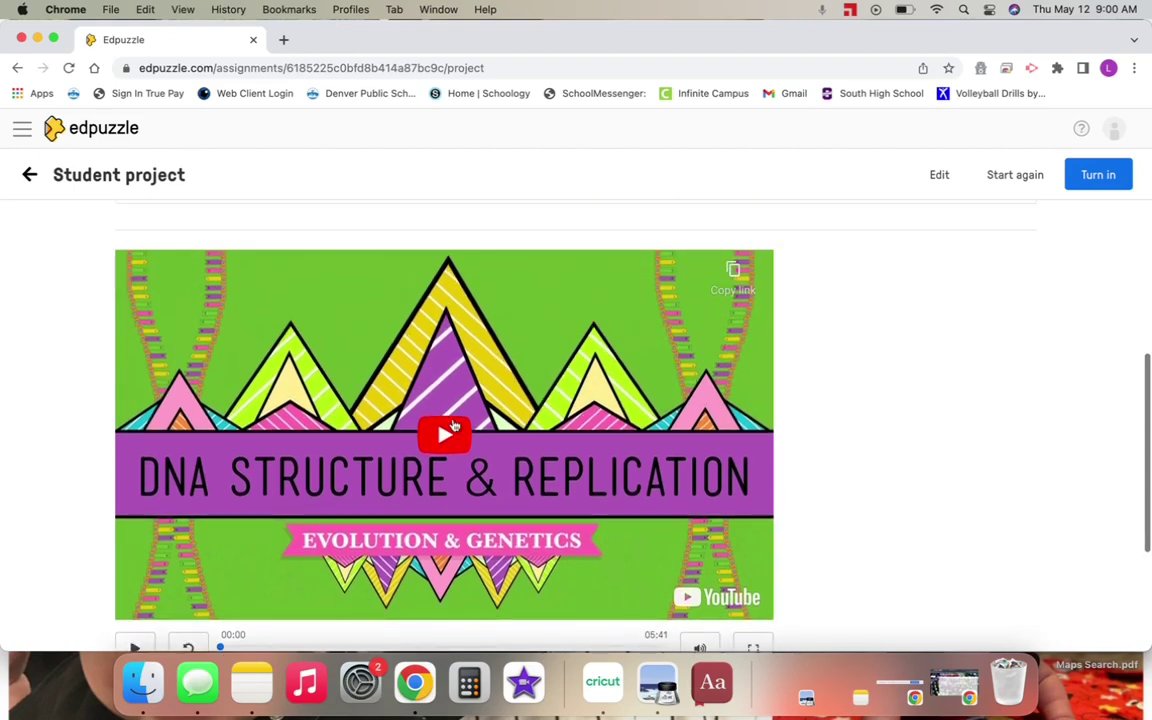
scroll(338, 463, "down", 2)
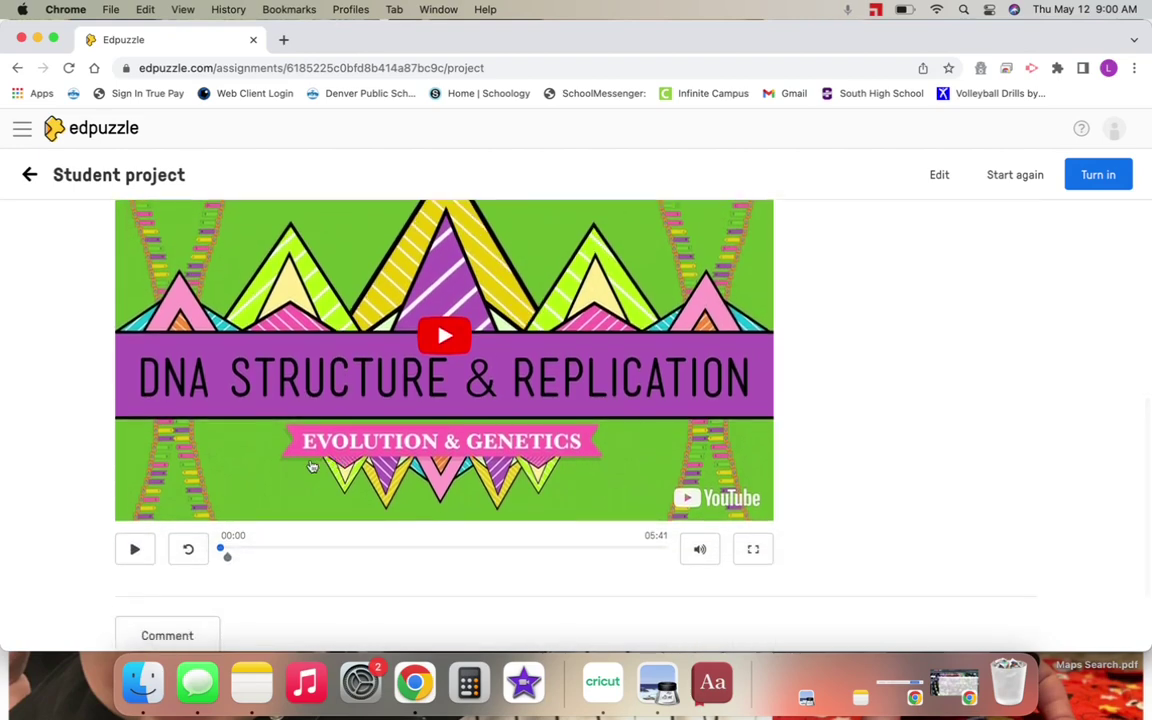